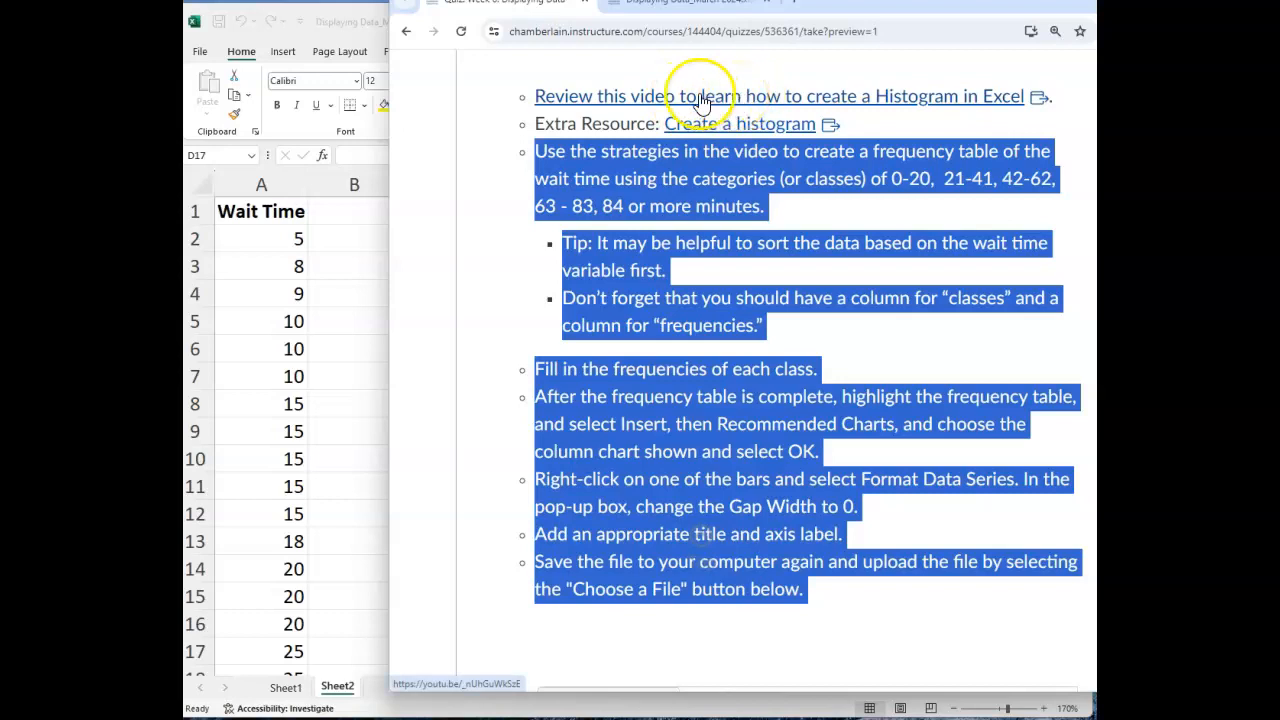
Compare the quiz's frequency table instructions and class ranges with the Wait Time data and Classes column on Sheet2.
left_click(744, 263)
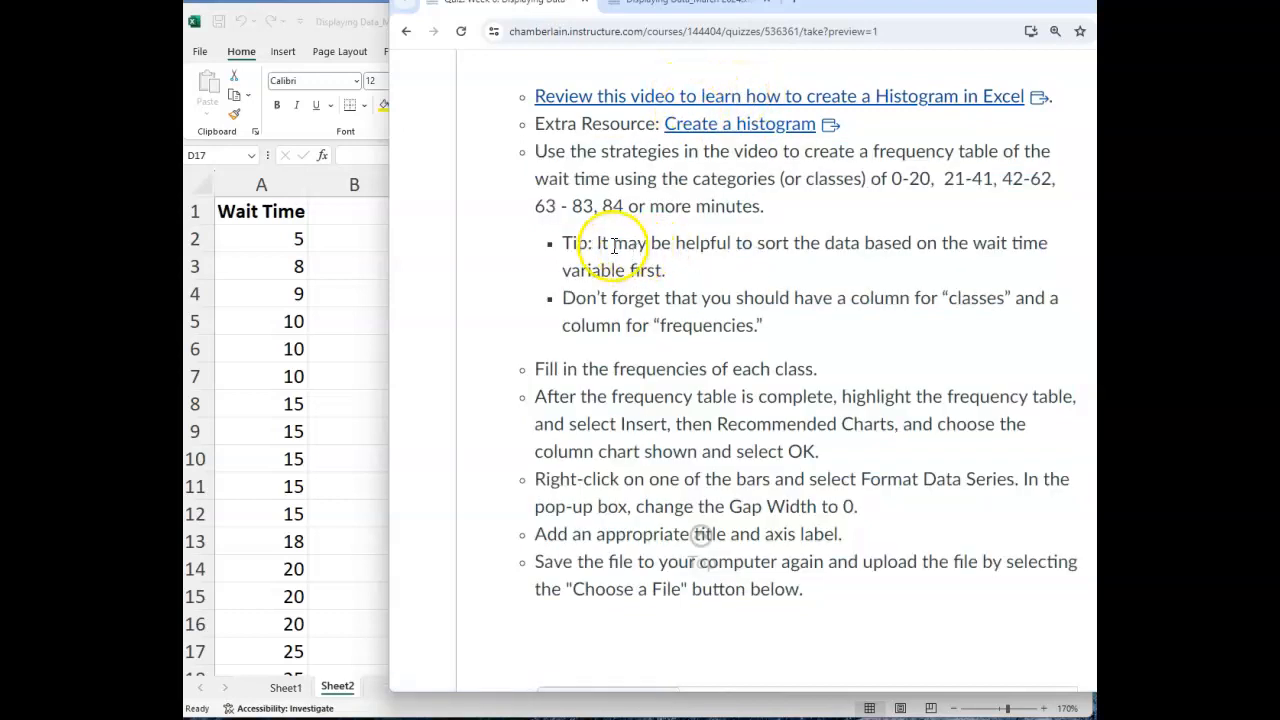
left_click_drag(576, 298, 752, 320)
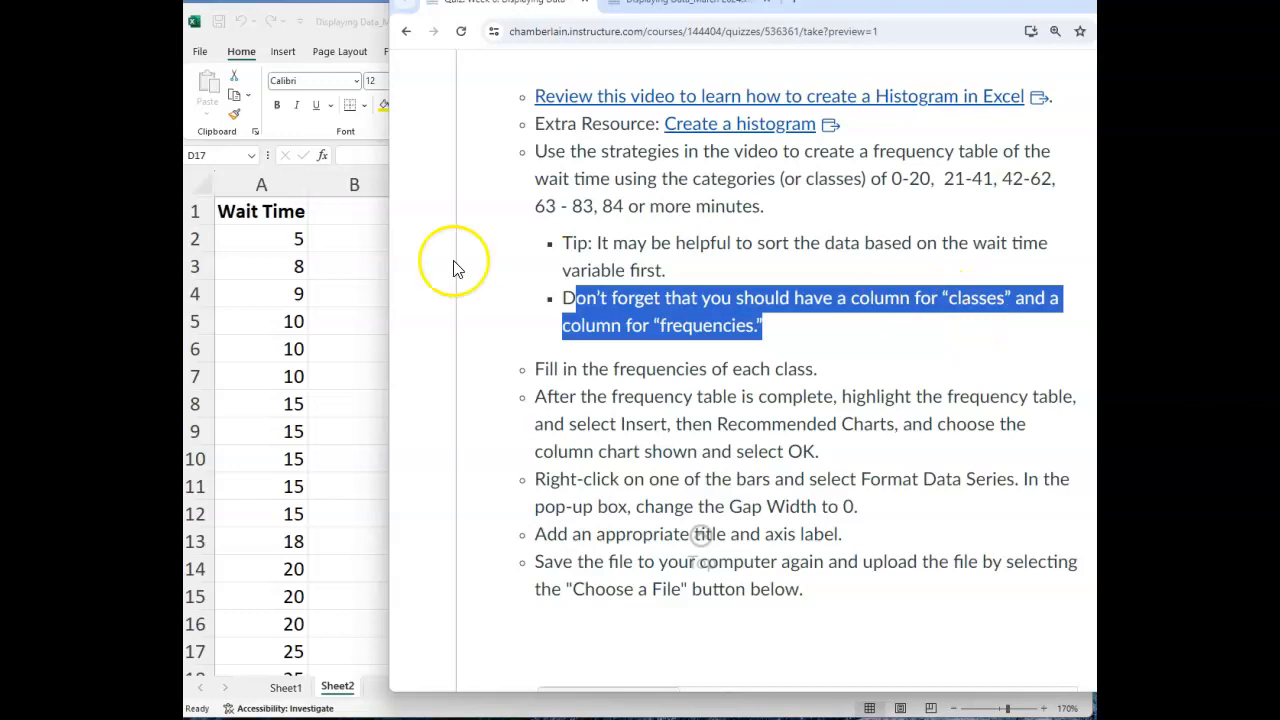
key("alt+Tab")
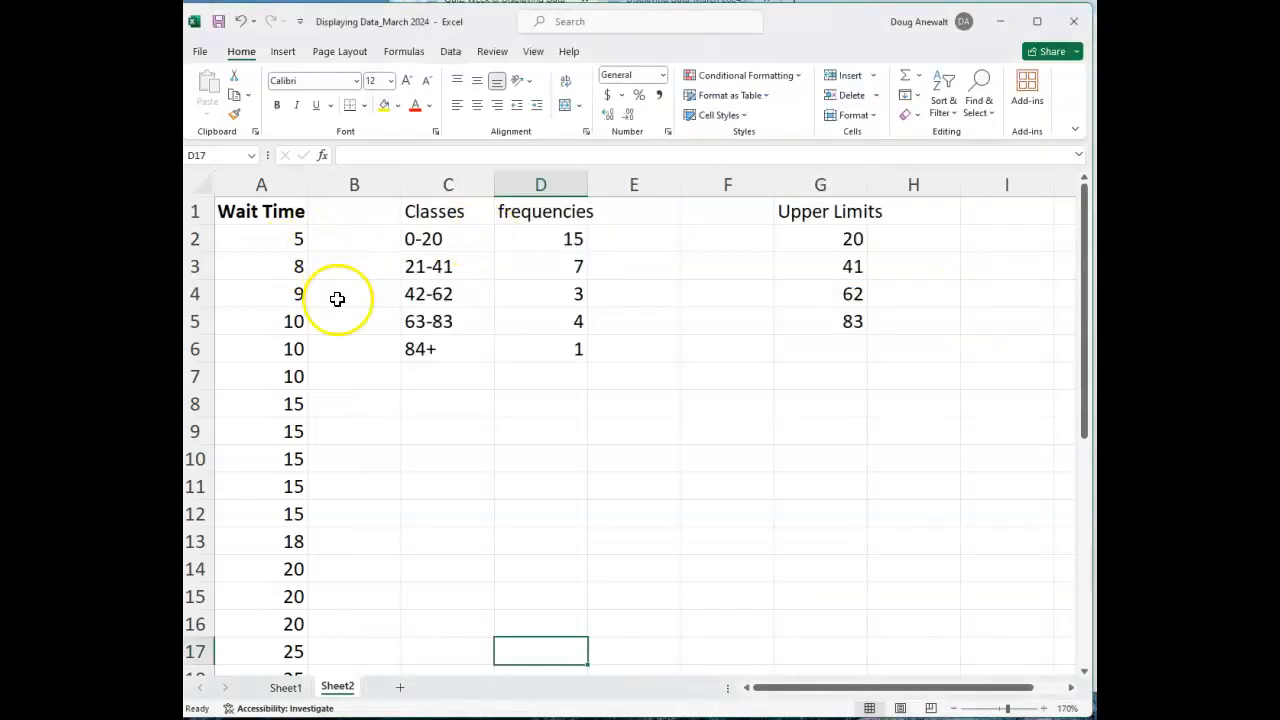
left_click(297, 688)
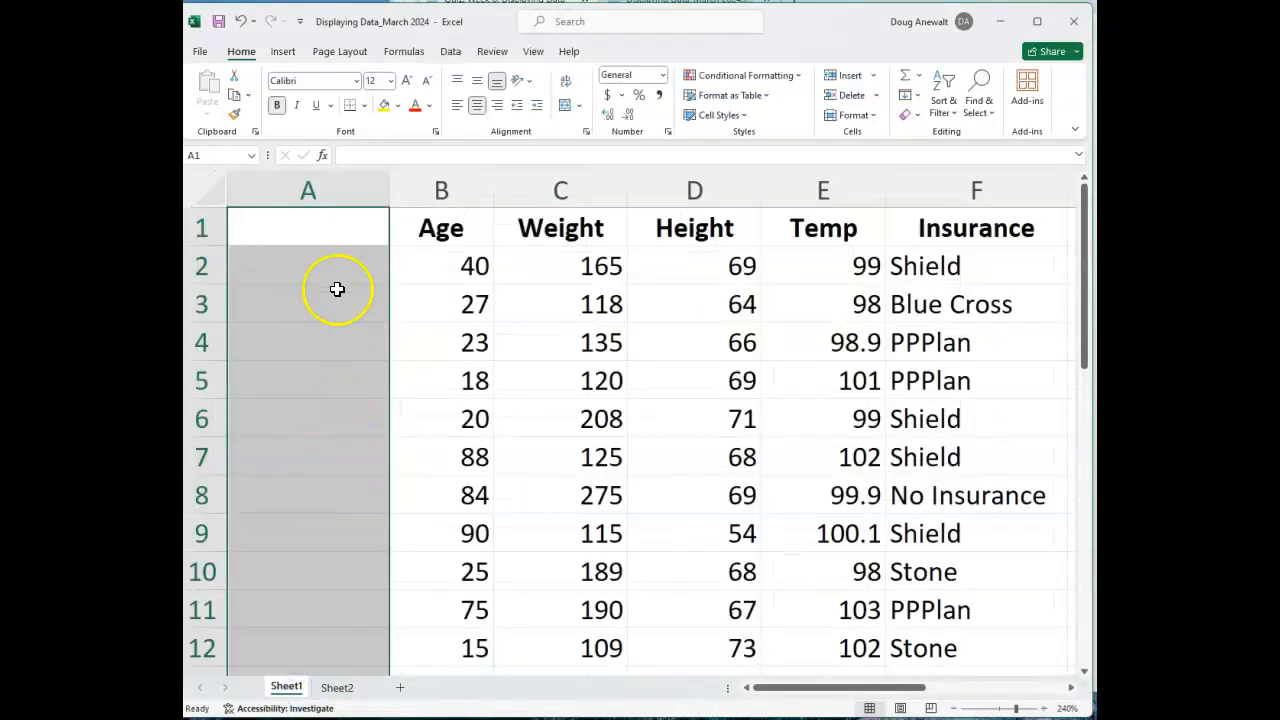
left_click(343, 696)
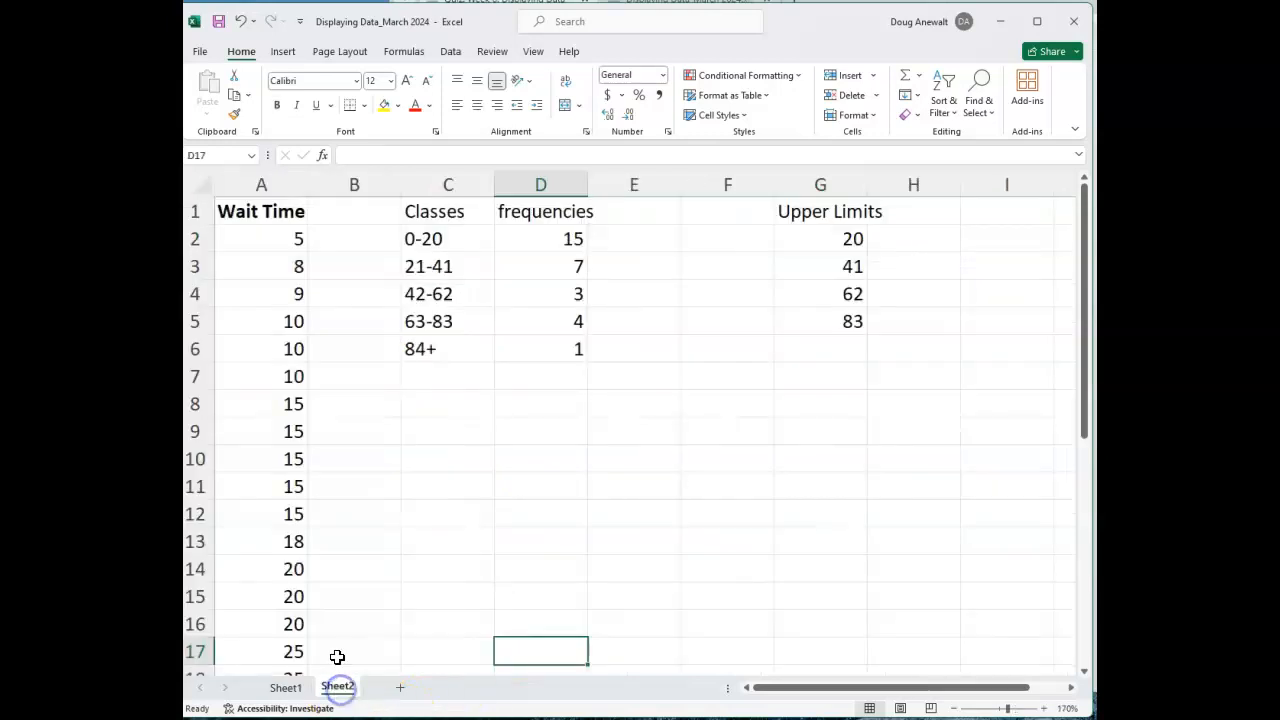
left_click(283, 220)
left_click(438, 212)
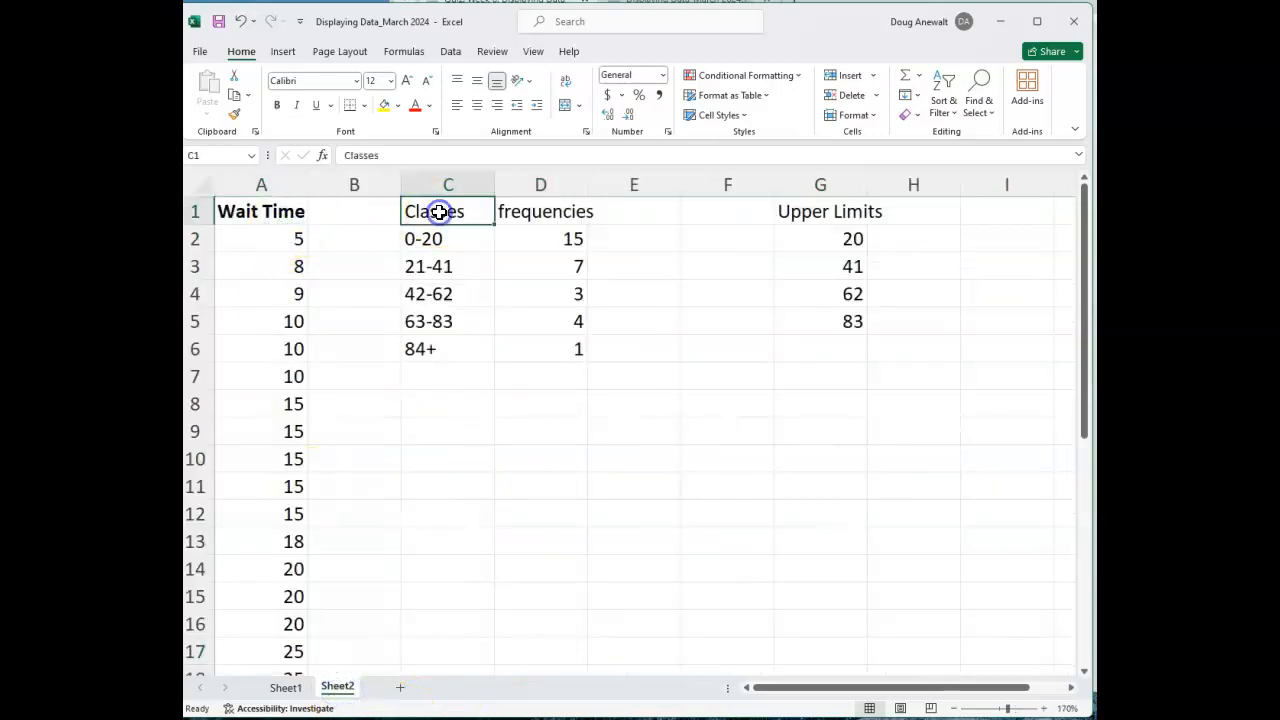
left_click_drag(438, 238, 443, 351)
key("alt+Tab")
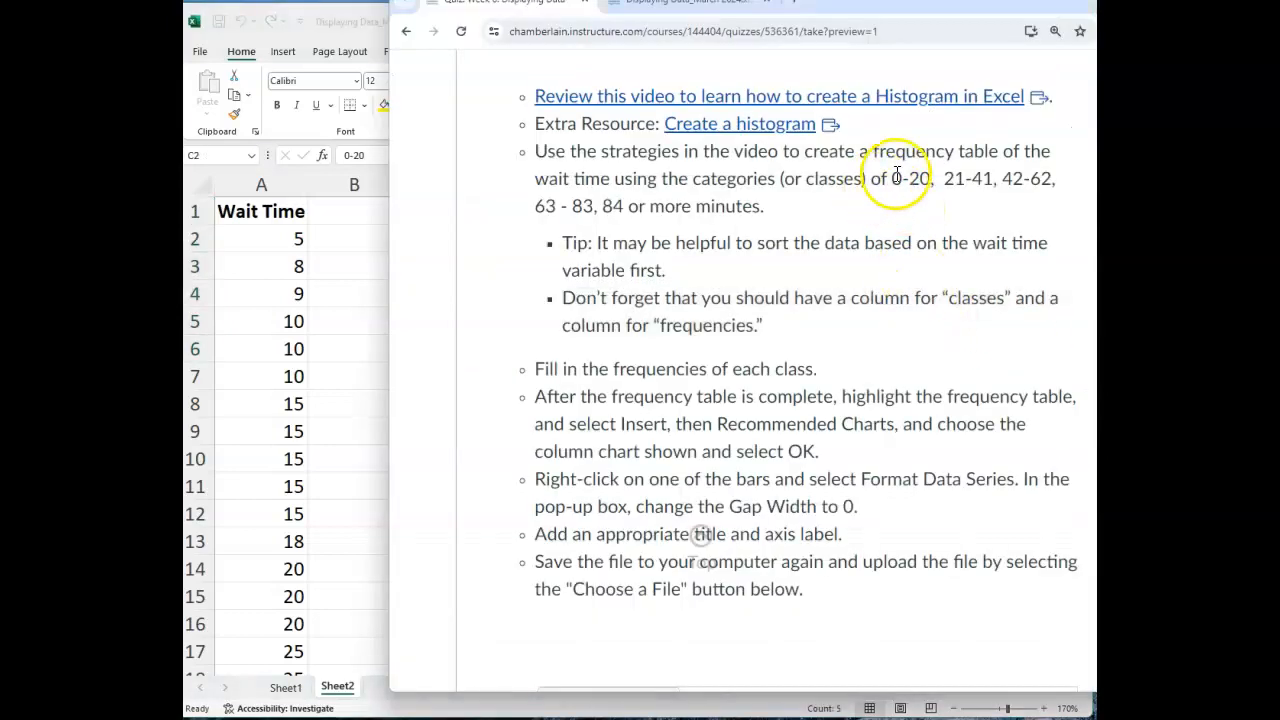
left_click_drag(893, 178, 909, 203)
key("alt+Tab")
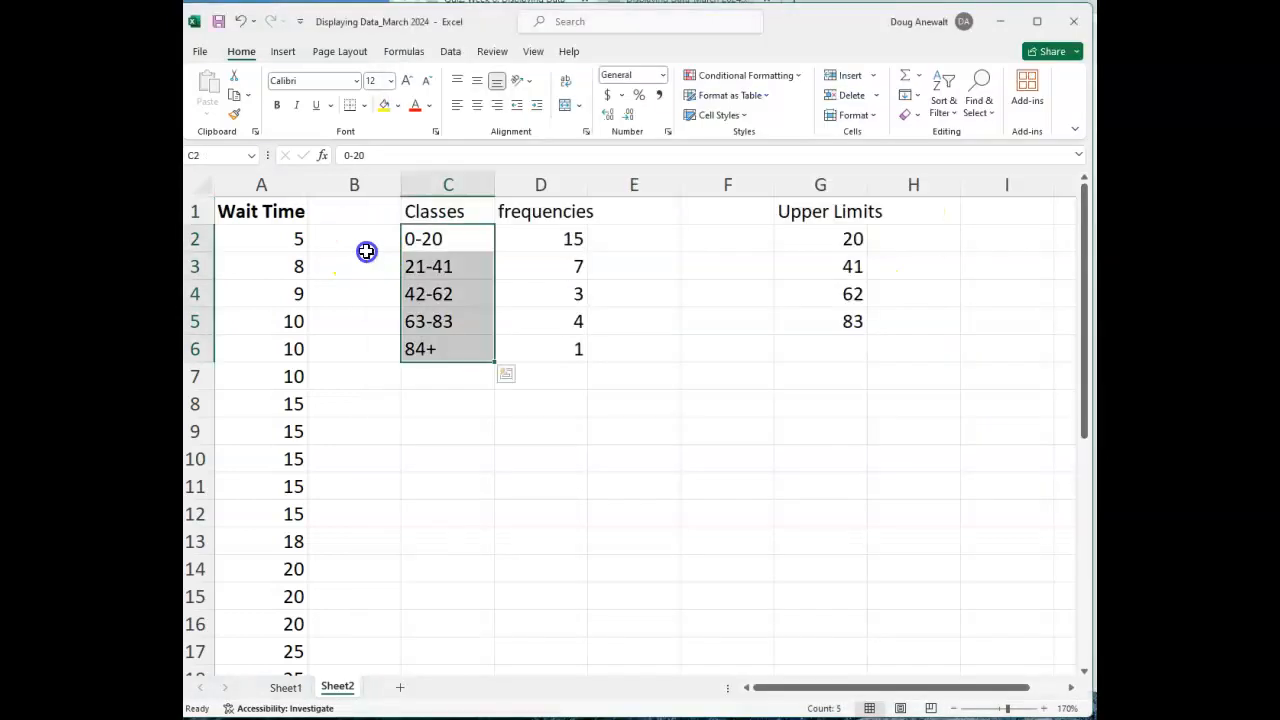
Clear the existing frequencies from cells D2:D6 on Sheet2.
left_click_drag(563, 238, 565, 342)
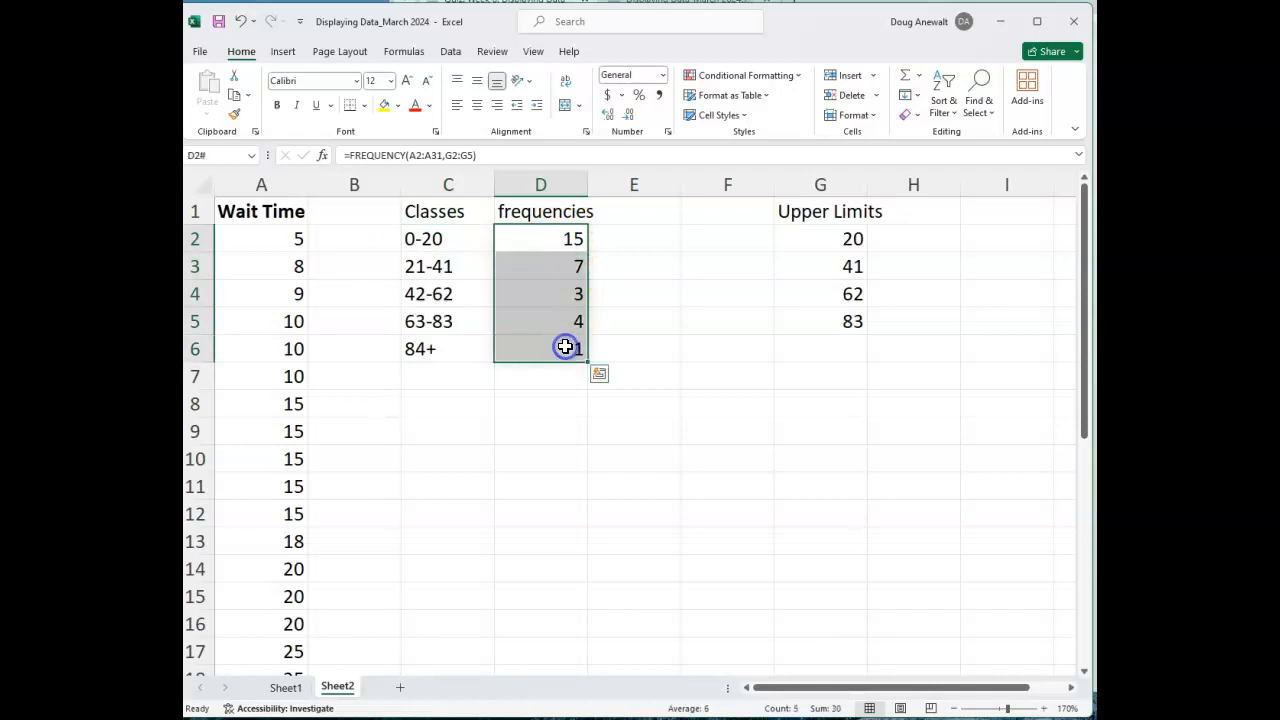
key("Delete")
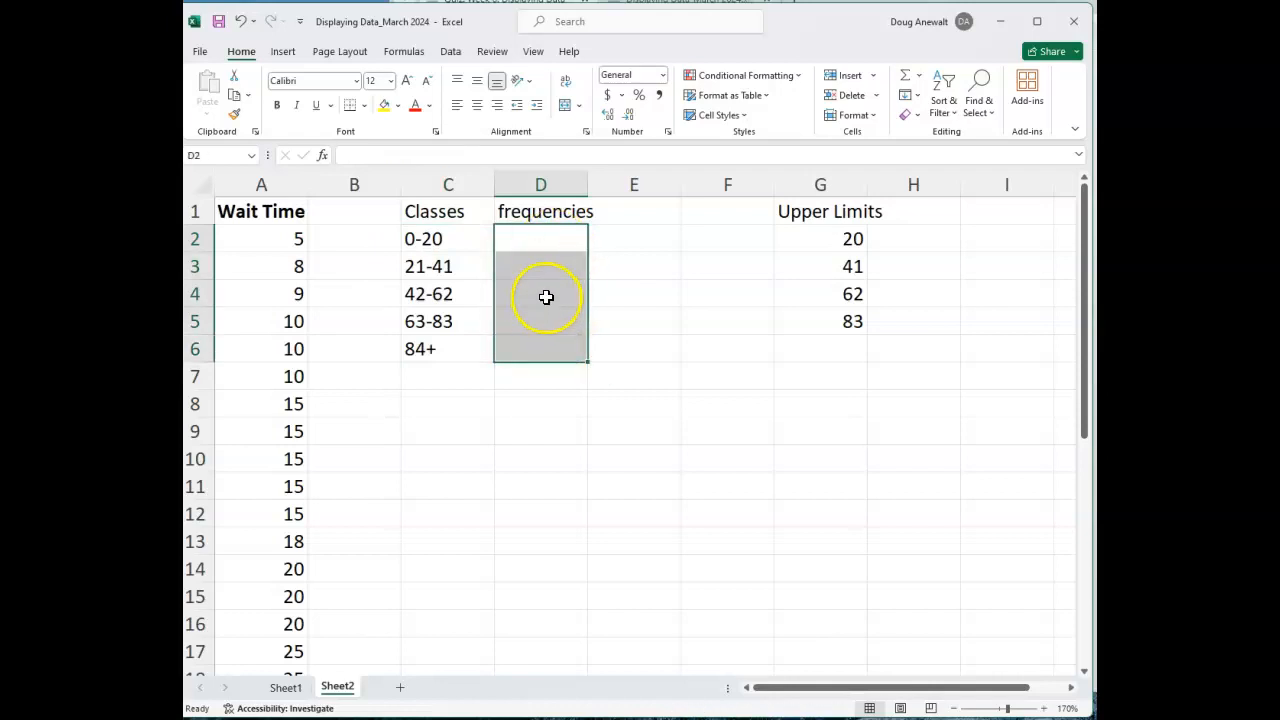
left_click(668, 289)
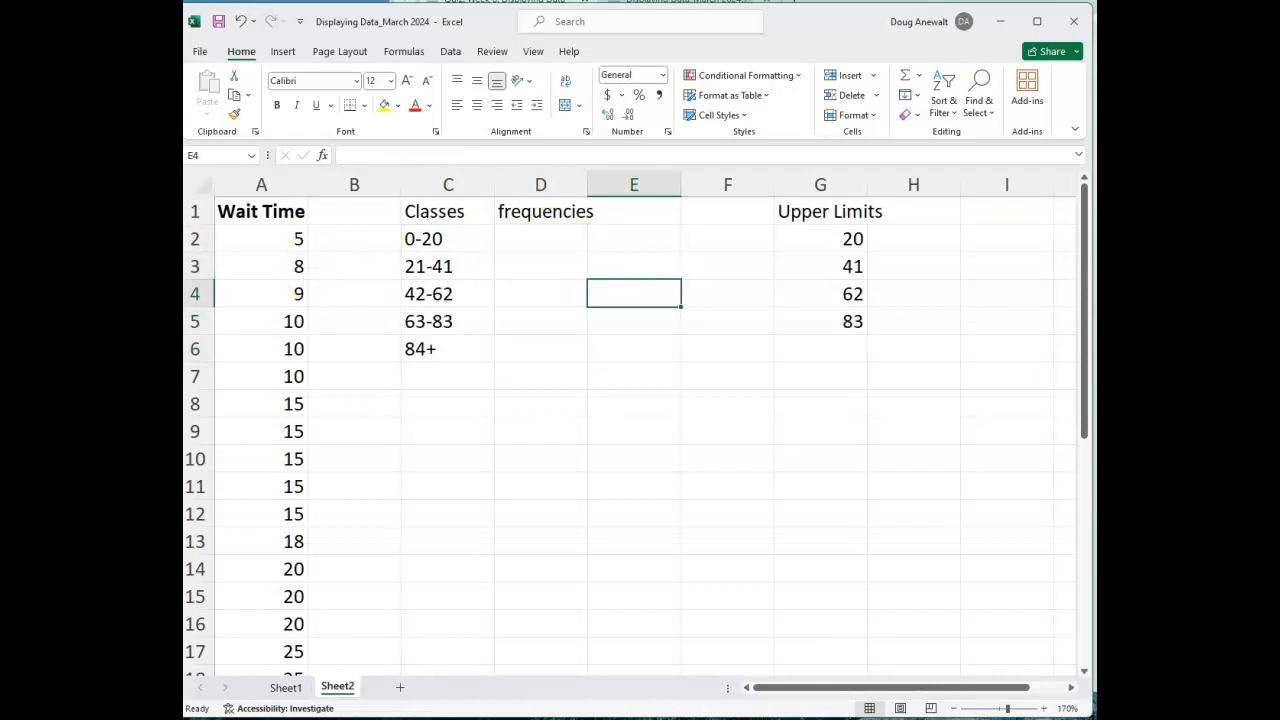
scroll(400, 391, "down", 6)
scroll(270, 543, "up", 6)
left_click(472, 238)
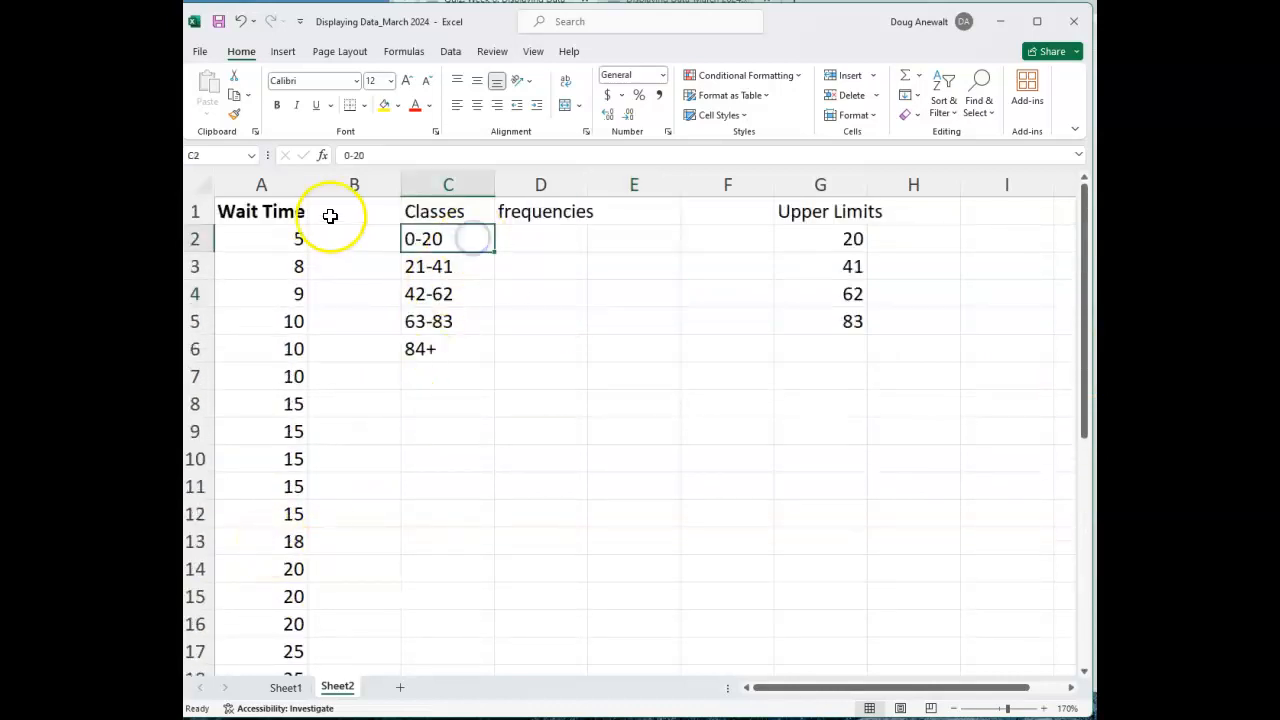
Fill in the class frequencies from cell D2 with the formula =FREQUENCY(A2:A31,G2:G5), as the quiz instructions ask.
key("alt+Tab")
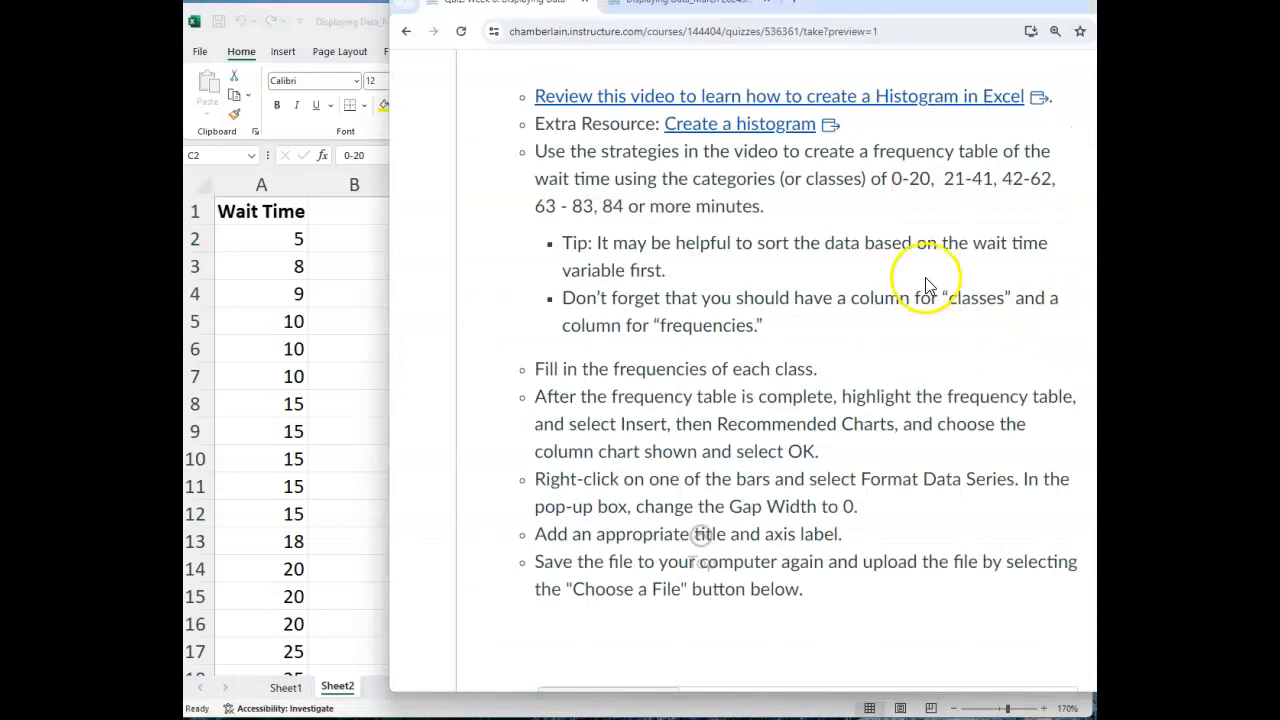
left_click_drag(526, 369, 805, 372)
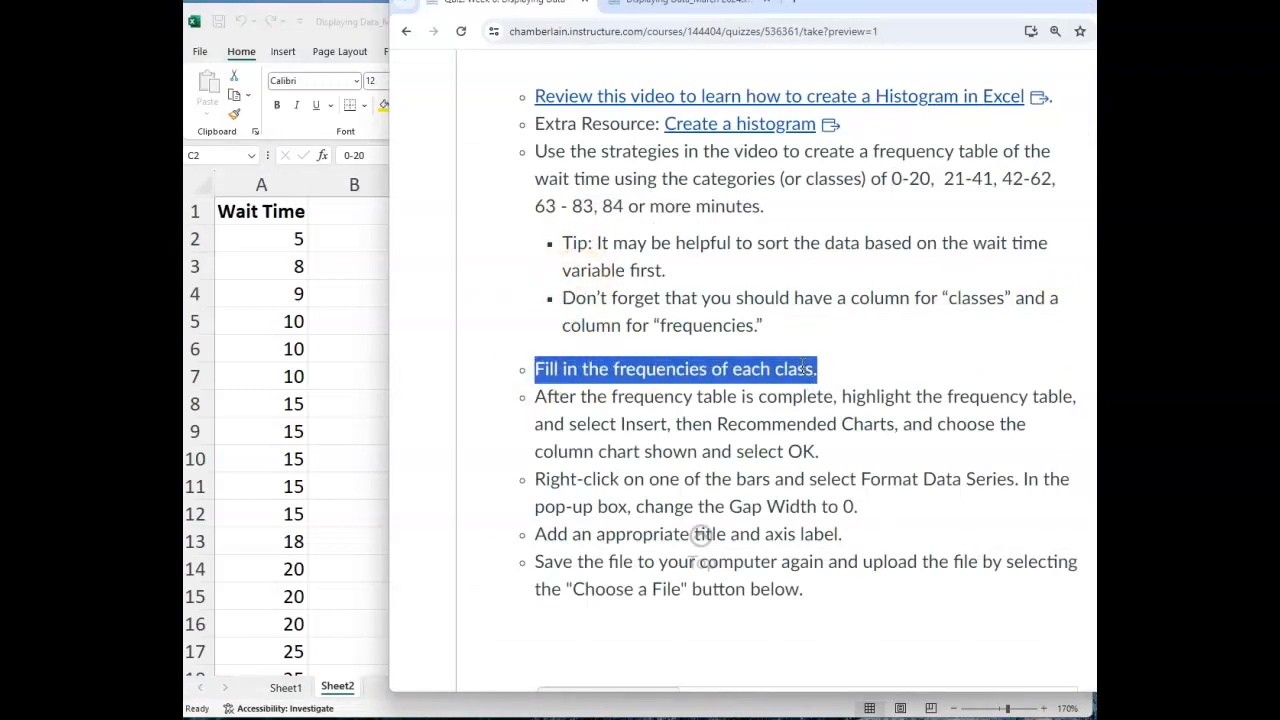
left_click(371, 243)
left_click(547, 234)
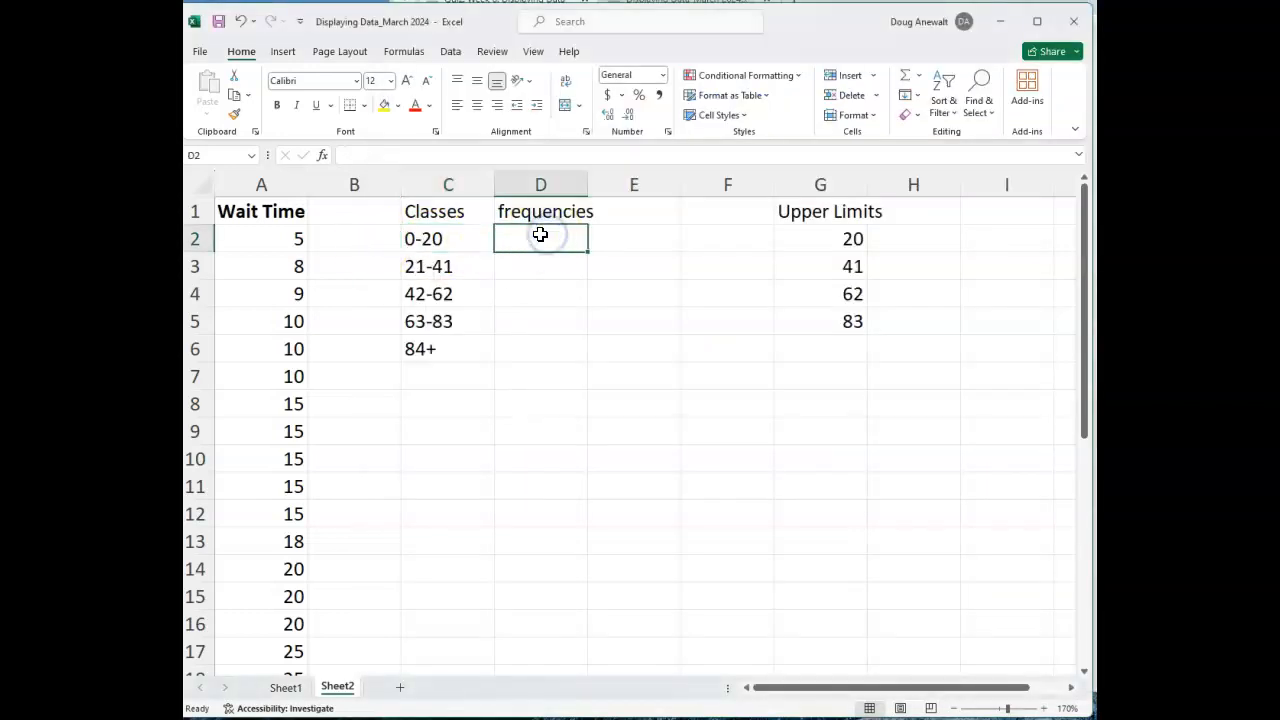
type("=frequen")
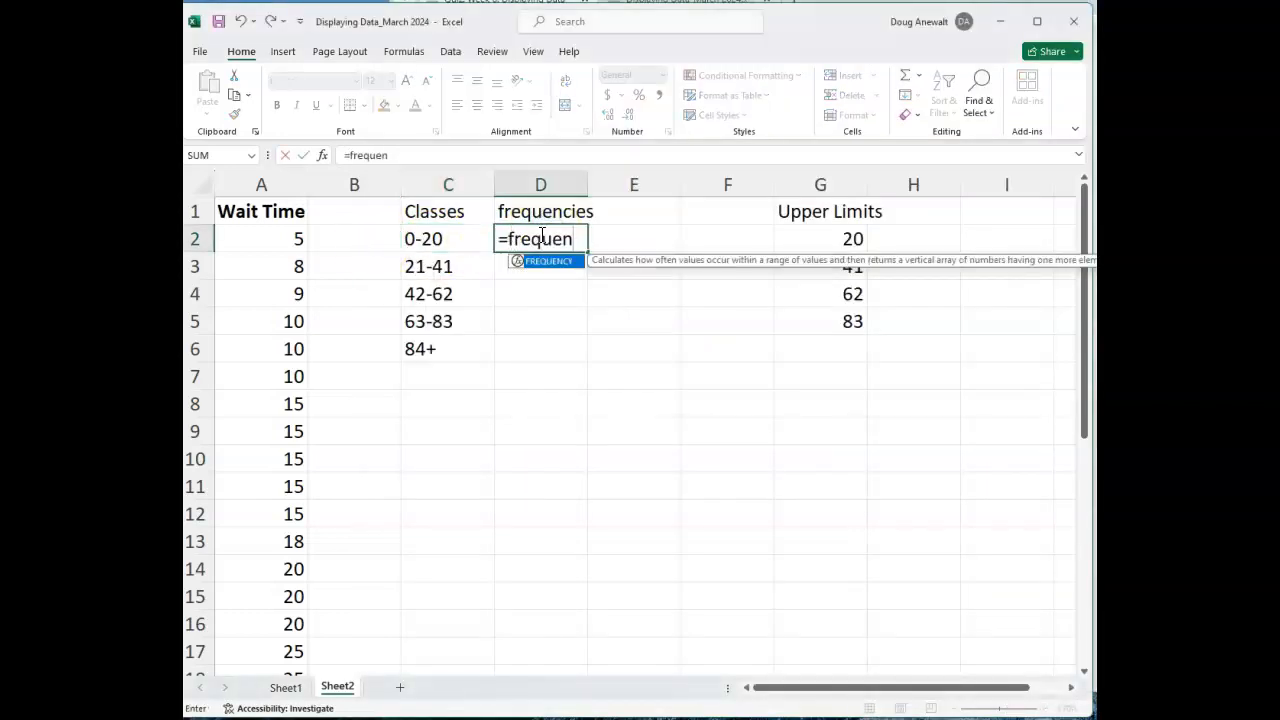
type("cy(")
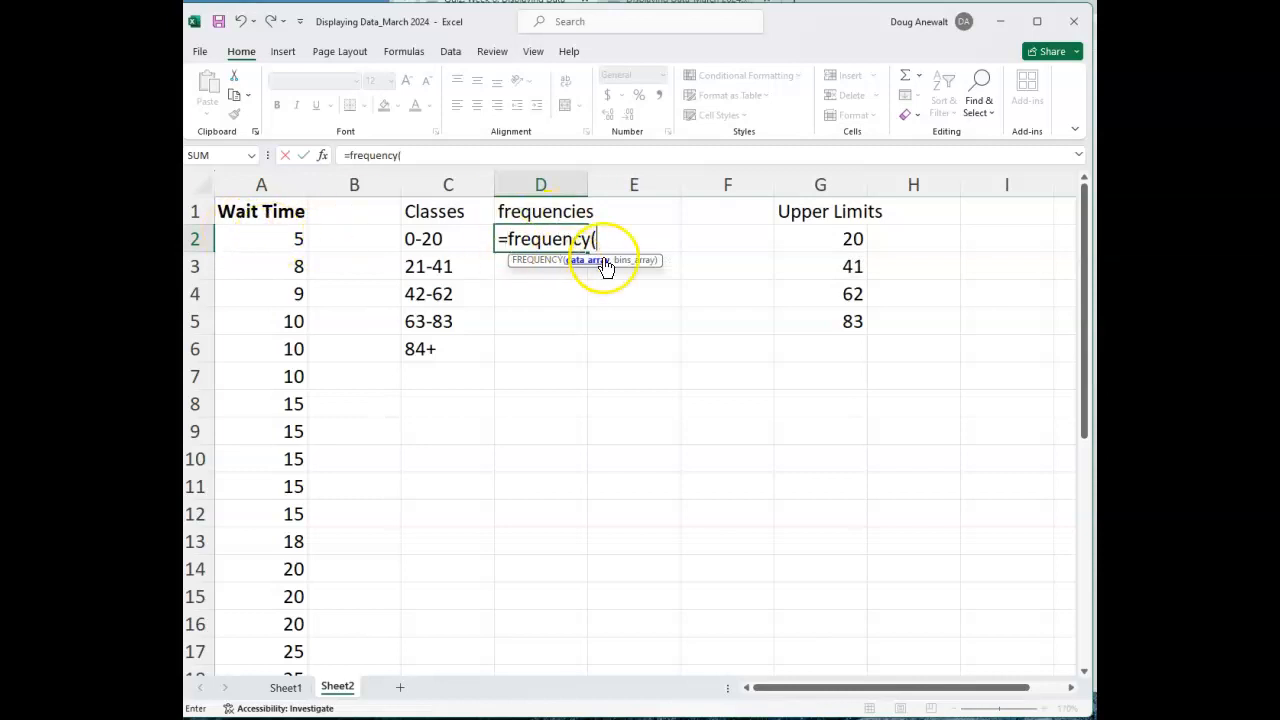
left_click_drag(293, 241, 283, 623)
scroll(489, 531, "up", 5)
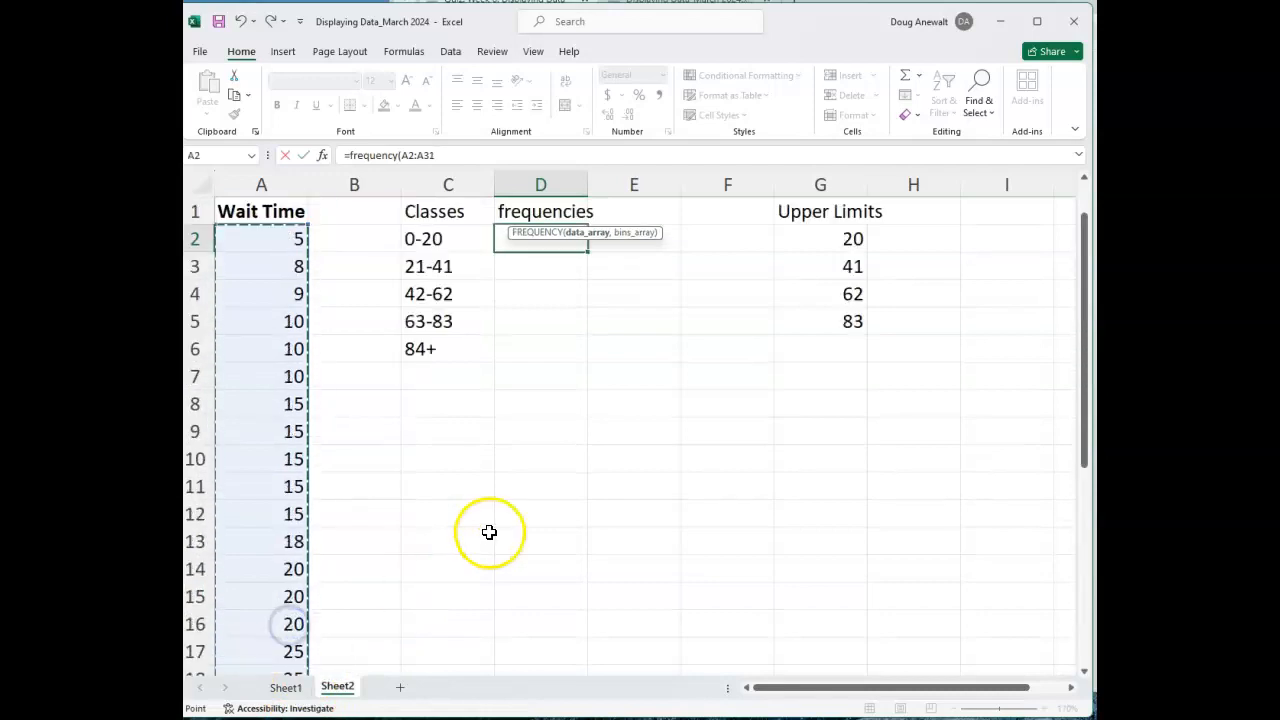
type(",")
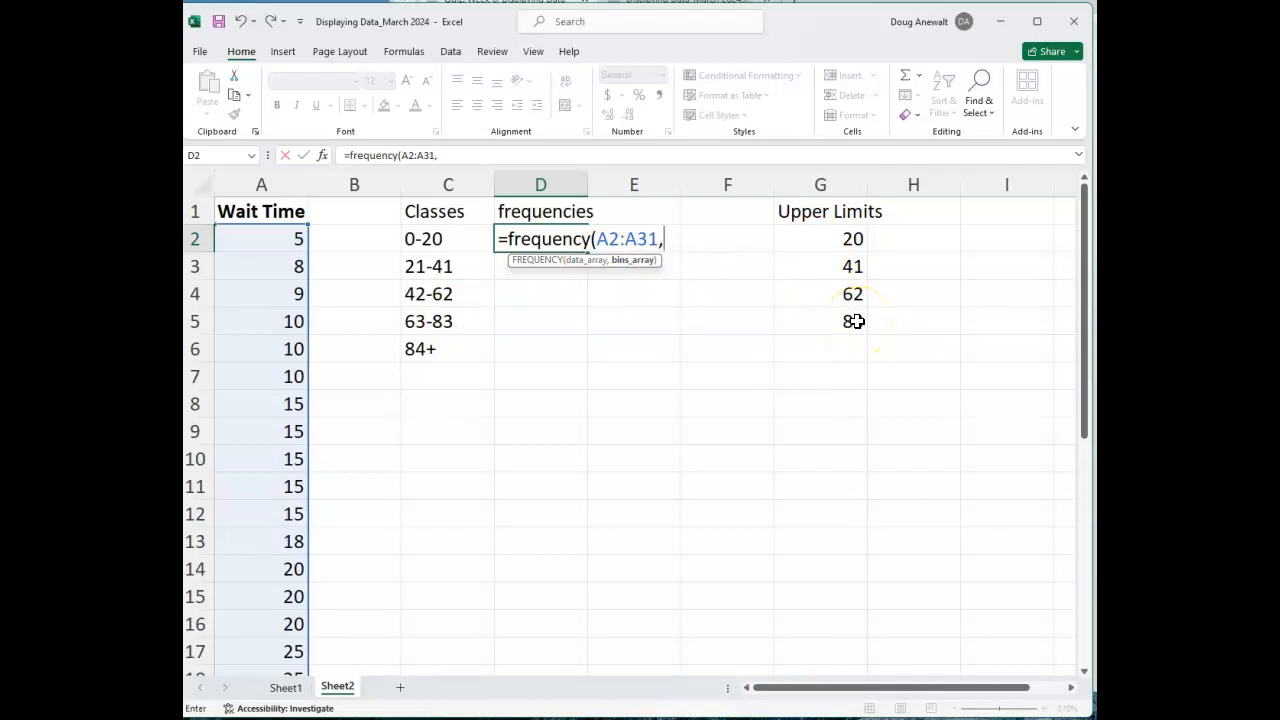
left_click_drag(843, 241, 836, 313)
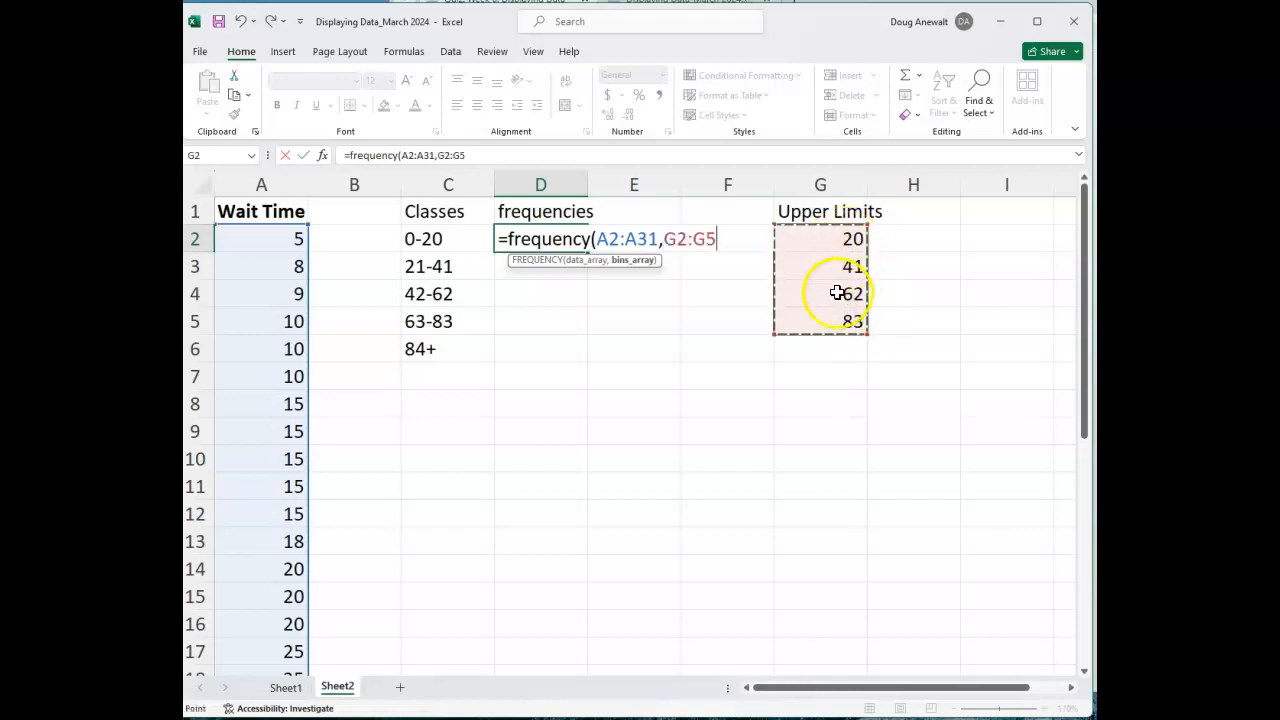
type(")")
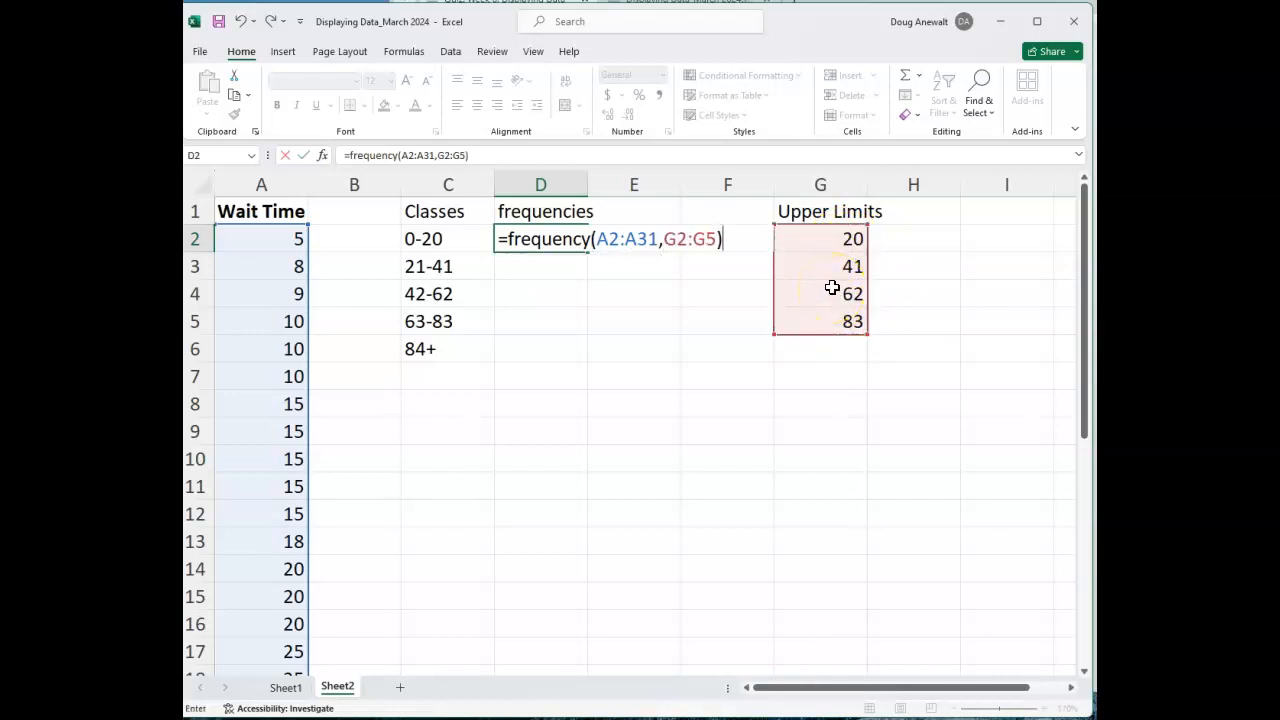
key("Return")
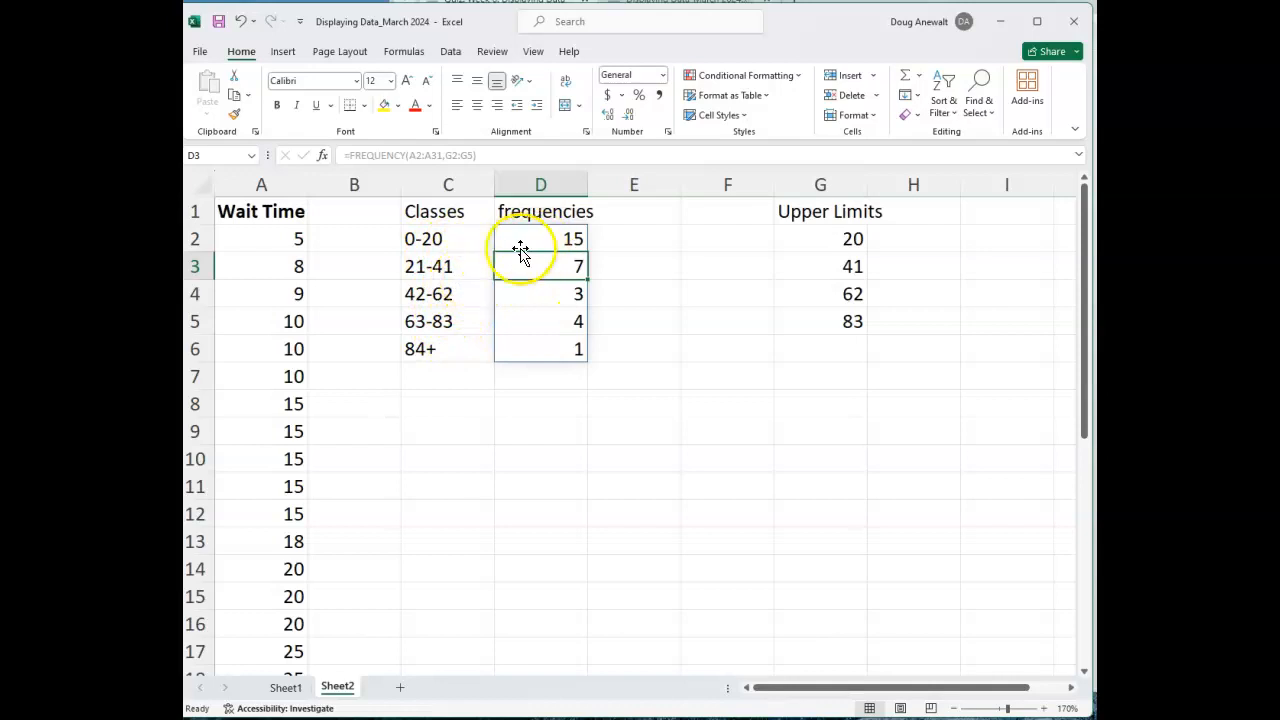
Insert a 2-D clustered column chart from the frequency table in C2:D6 and move it up to row 1.
key("alt+Tab")
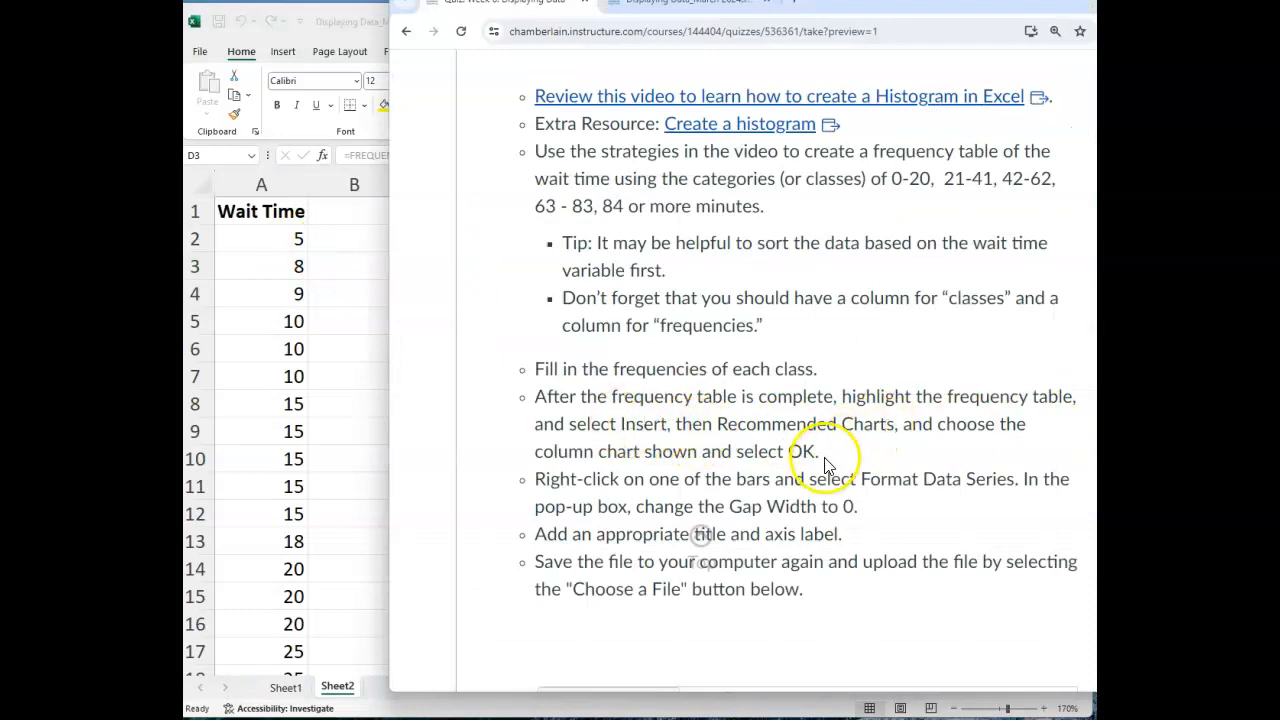
left_click_drag(856, 508, 729, 507)
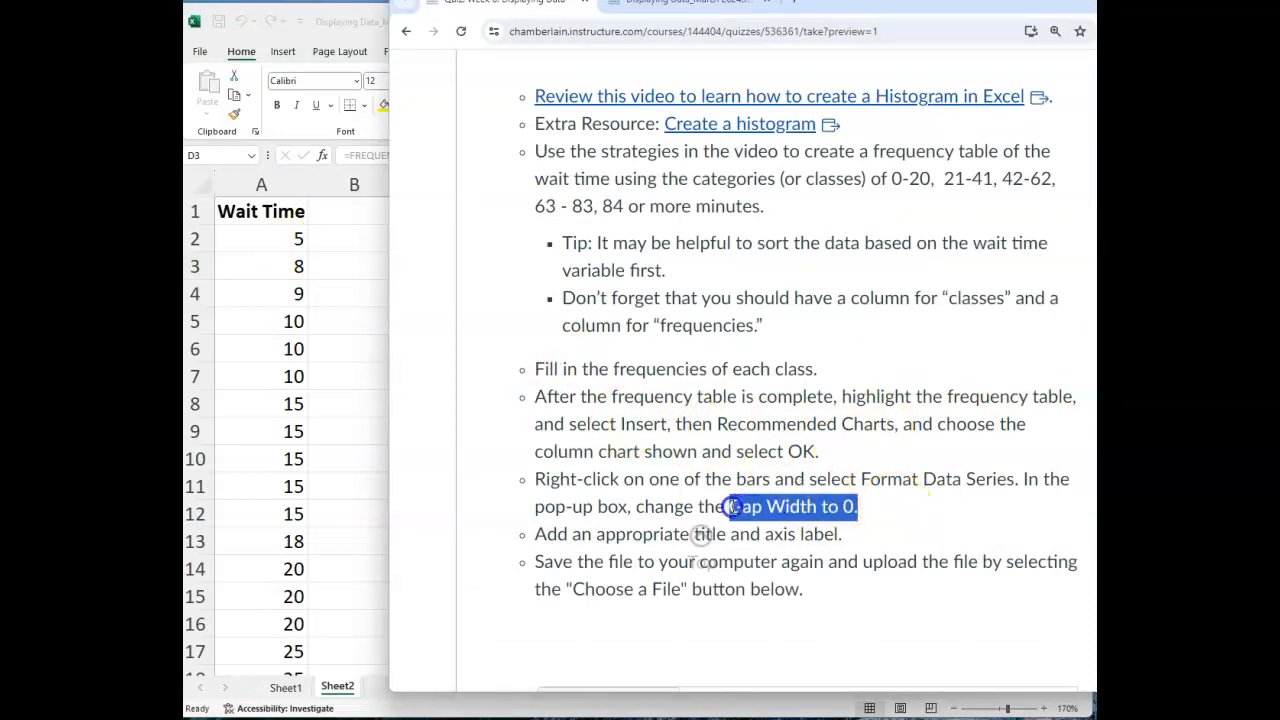
key("alt+Tab")
left_click_drag(423, 240, 542, 340)
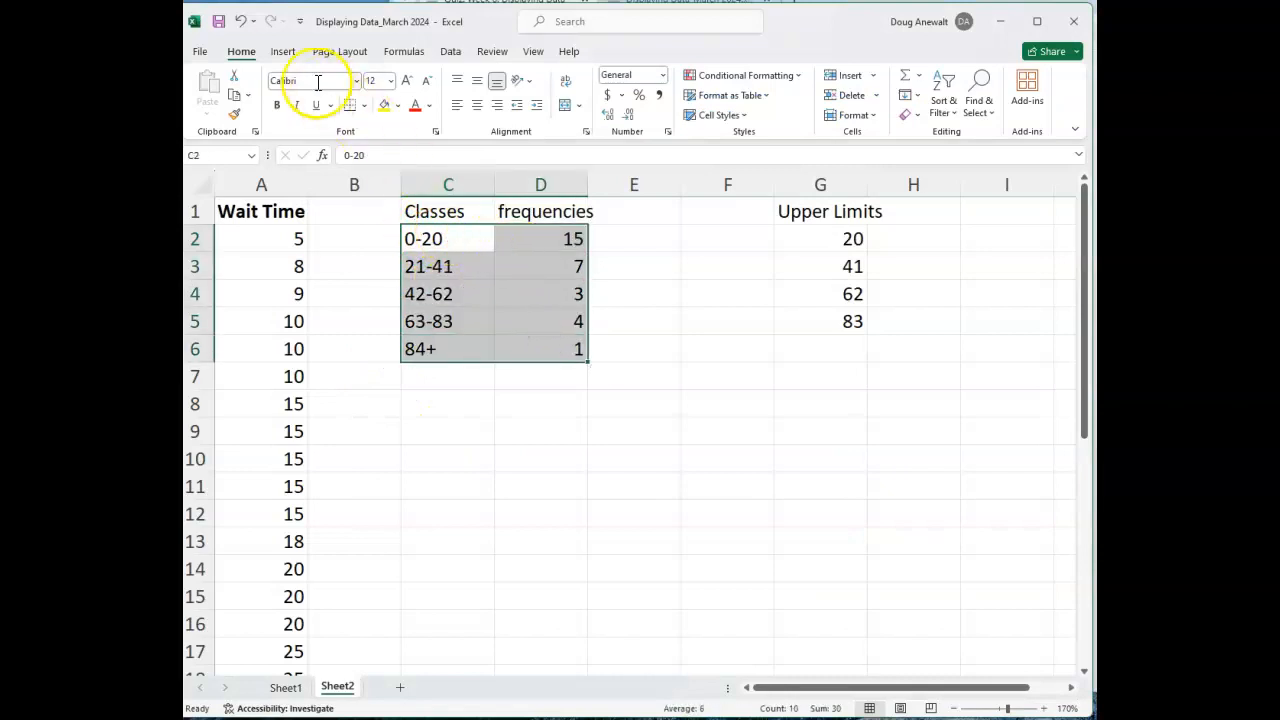
left_click(283, 51)
left_click(488, 77)
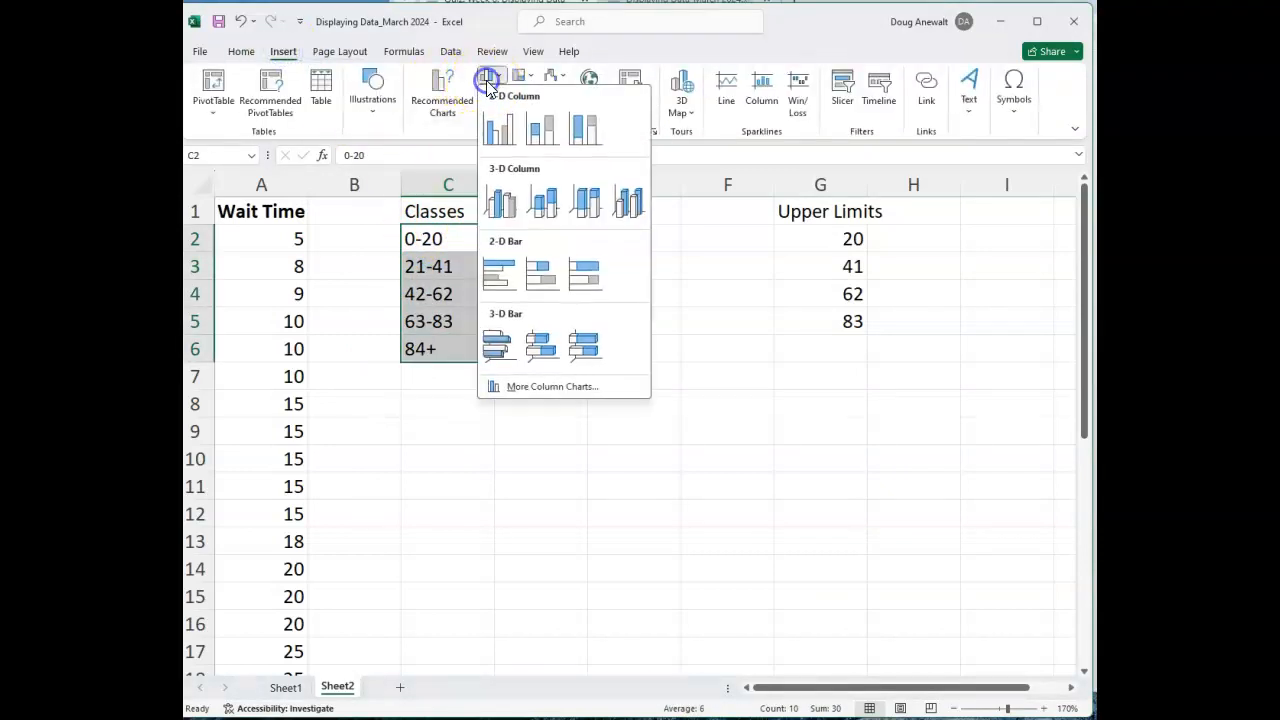
left_click(497, 129)
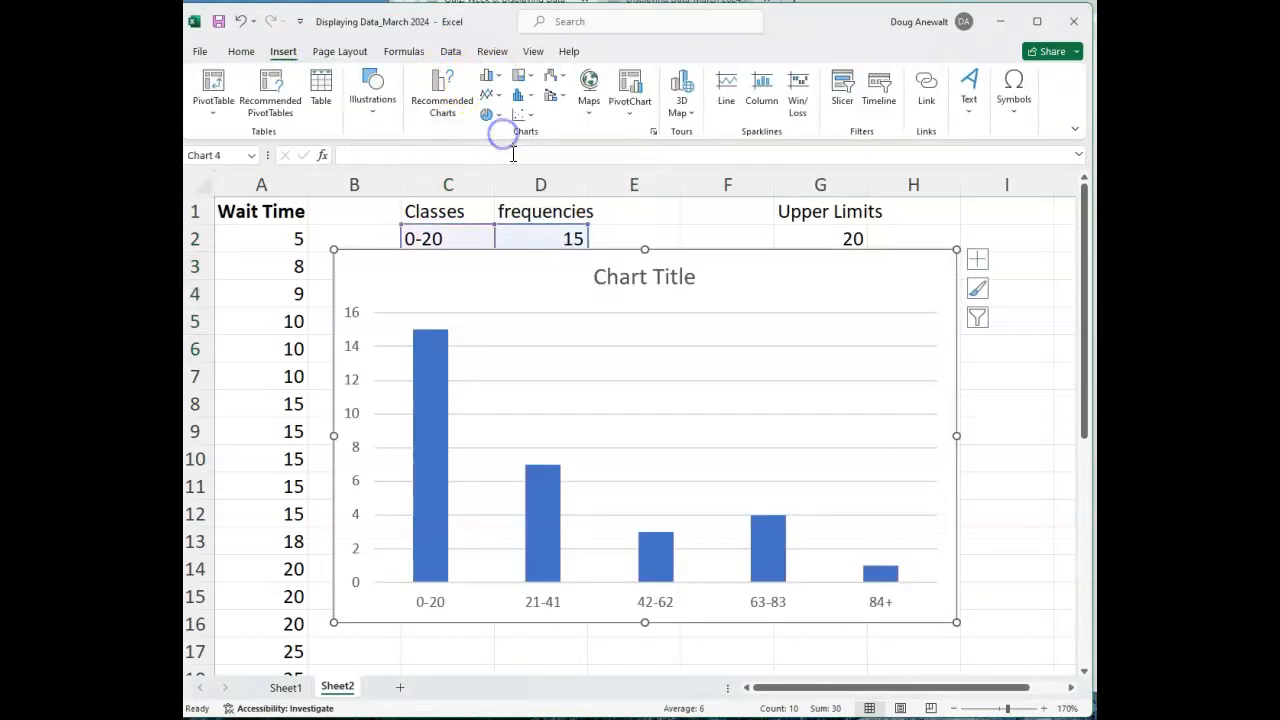
left_click_drag(560, 271, 591, 226)
right_click(565, 243)
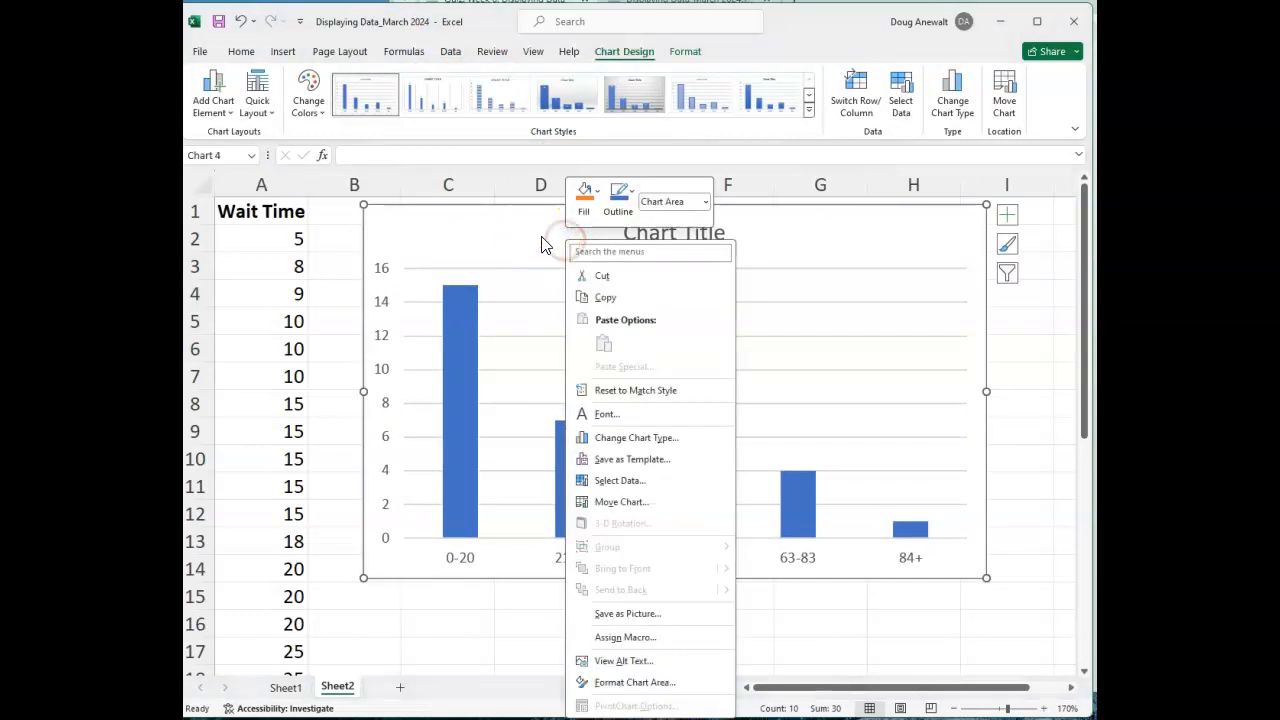
left_click(638, 682)
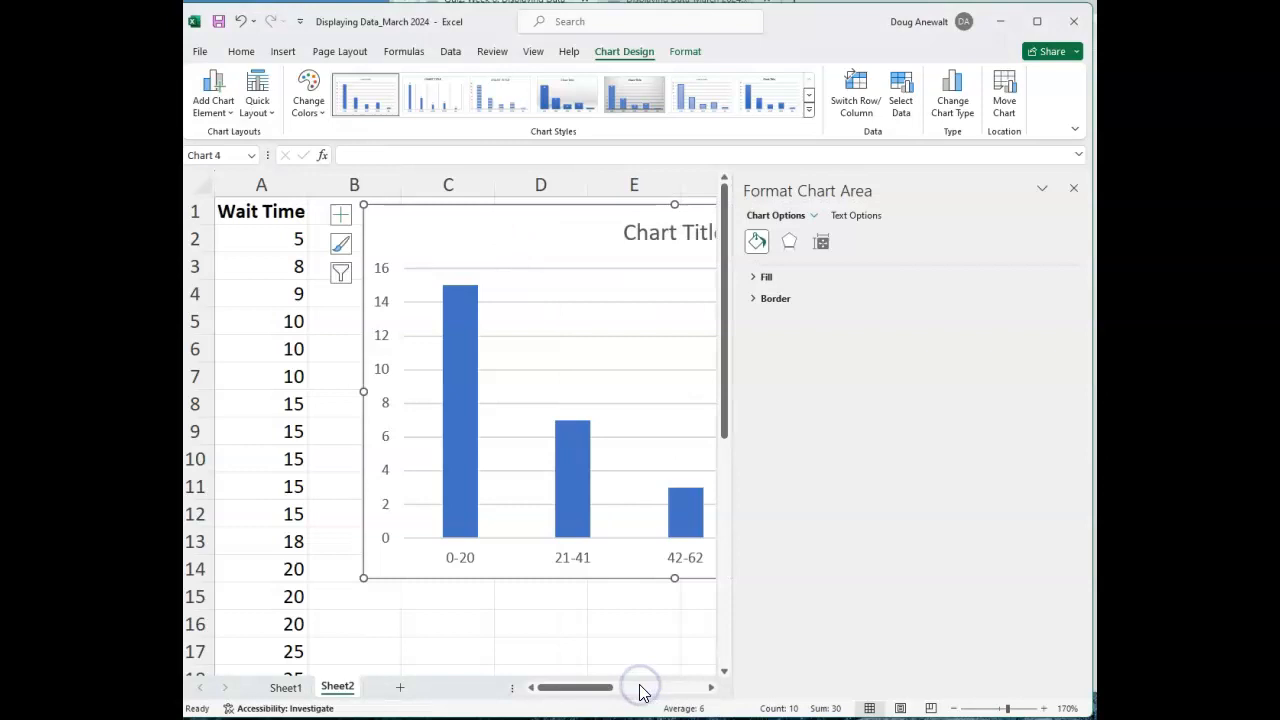
left_click(768, 279)
left_click(759, 436)
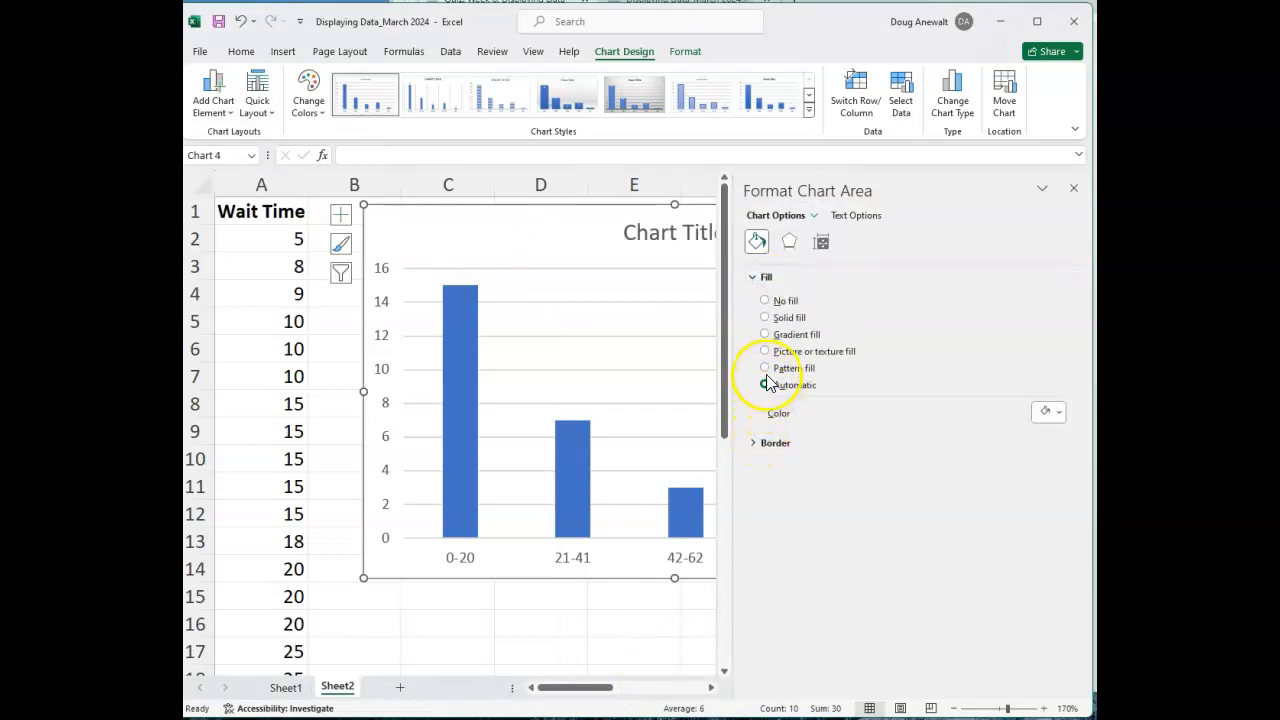
left_click(555, 258)
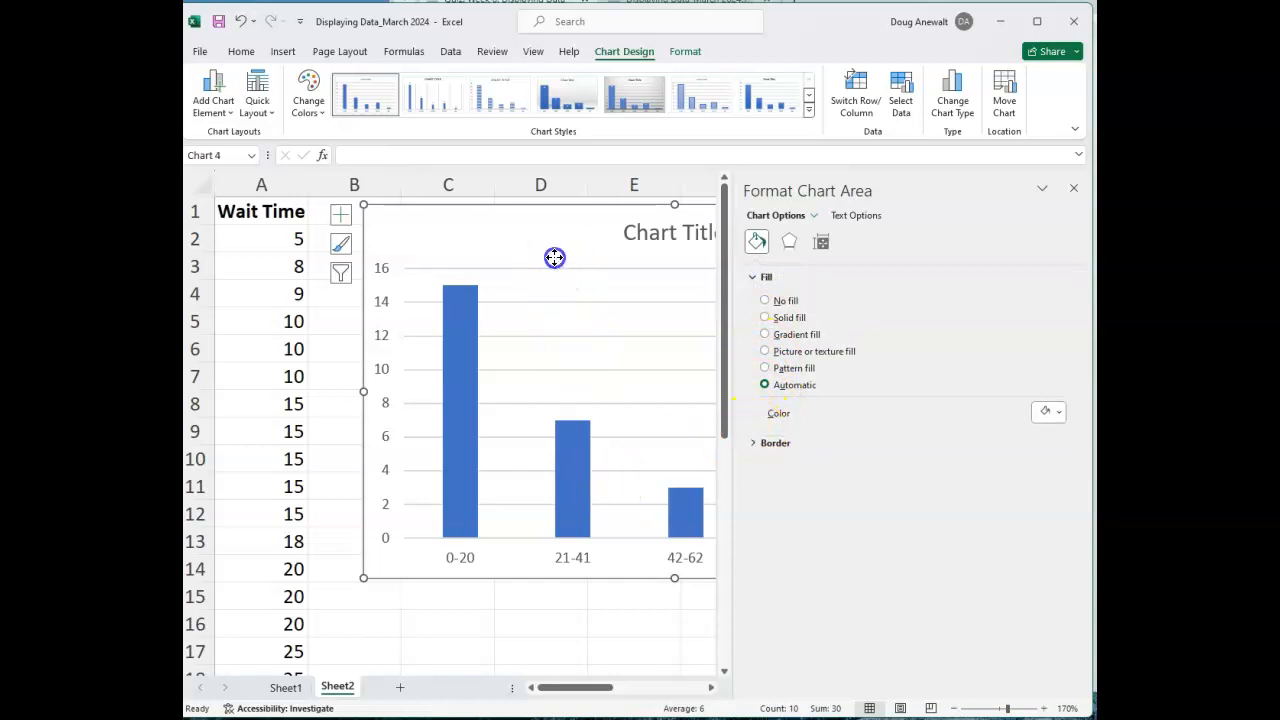
right_click(466, 341)
left_click(1077, 190)
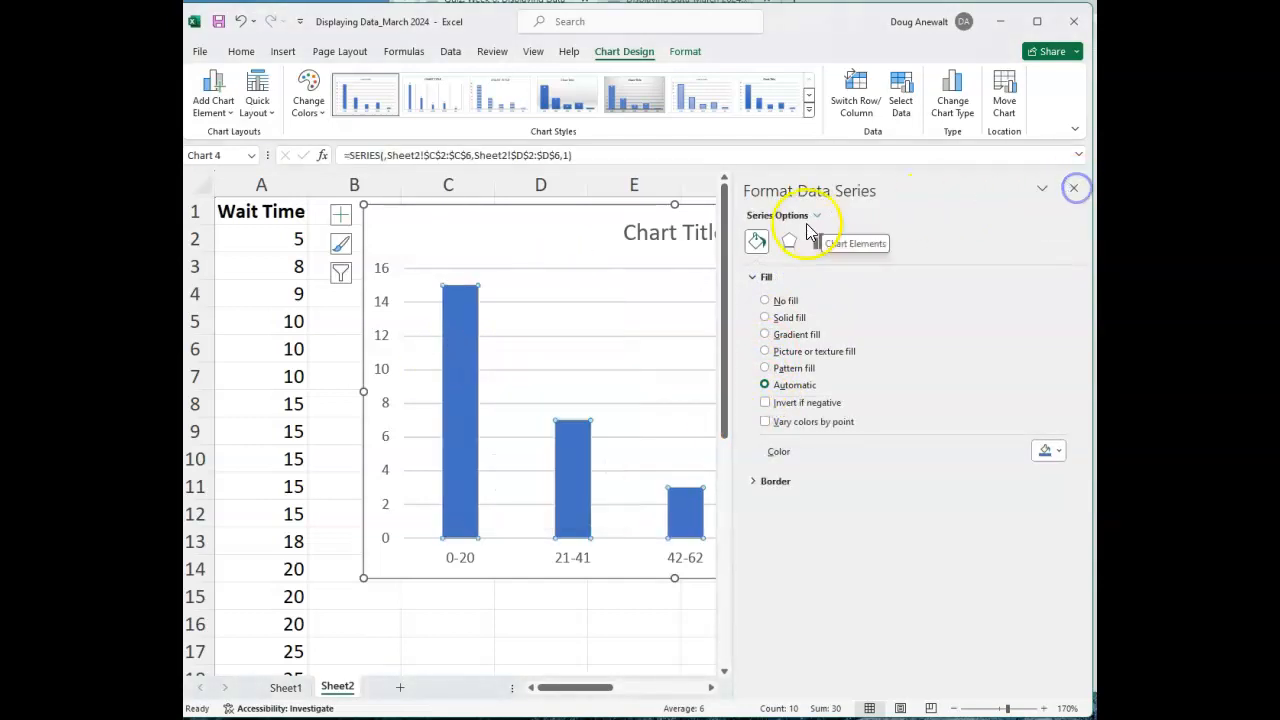
key("alt+Tab")
left_click(753, 431)
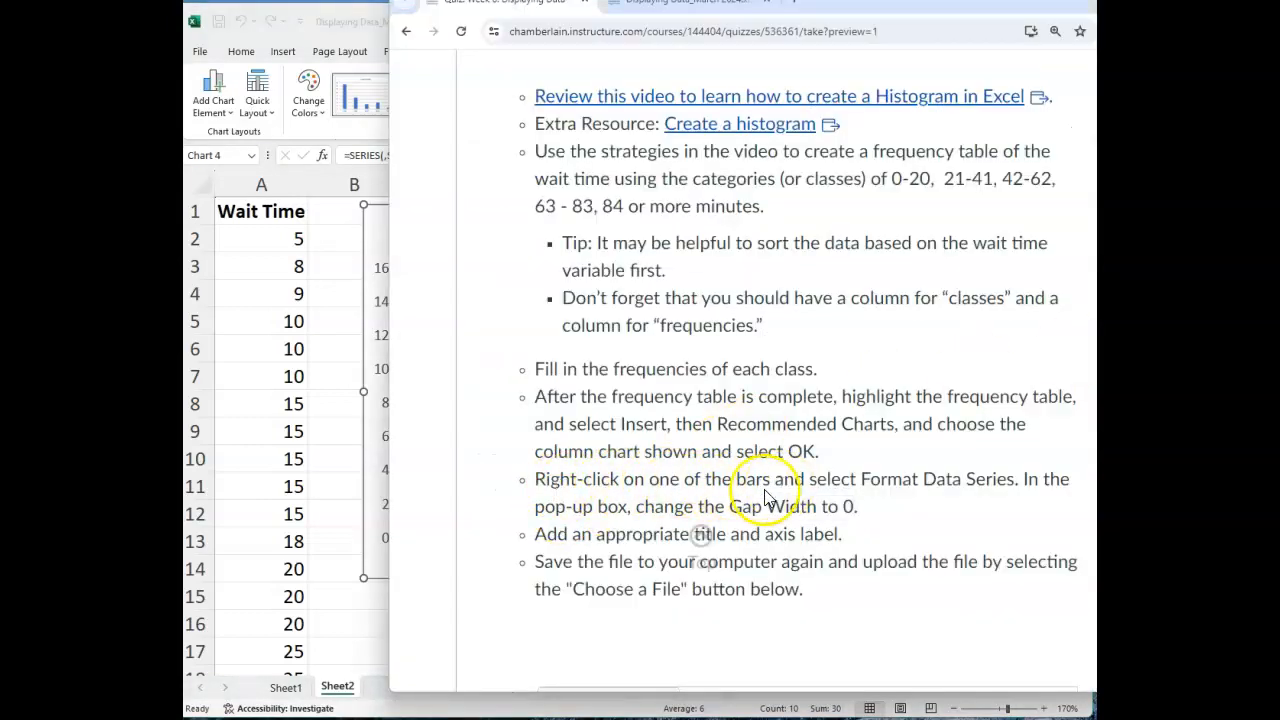
left_click(380, 229)
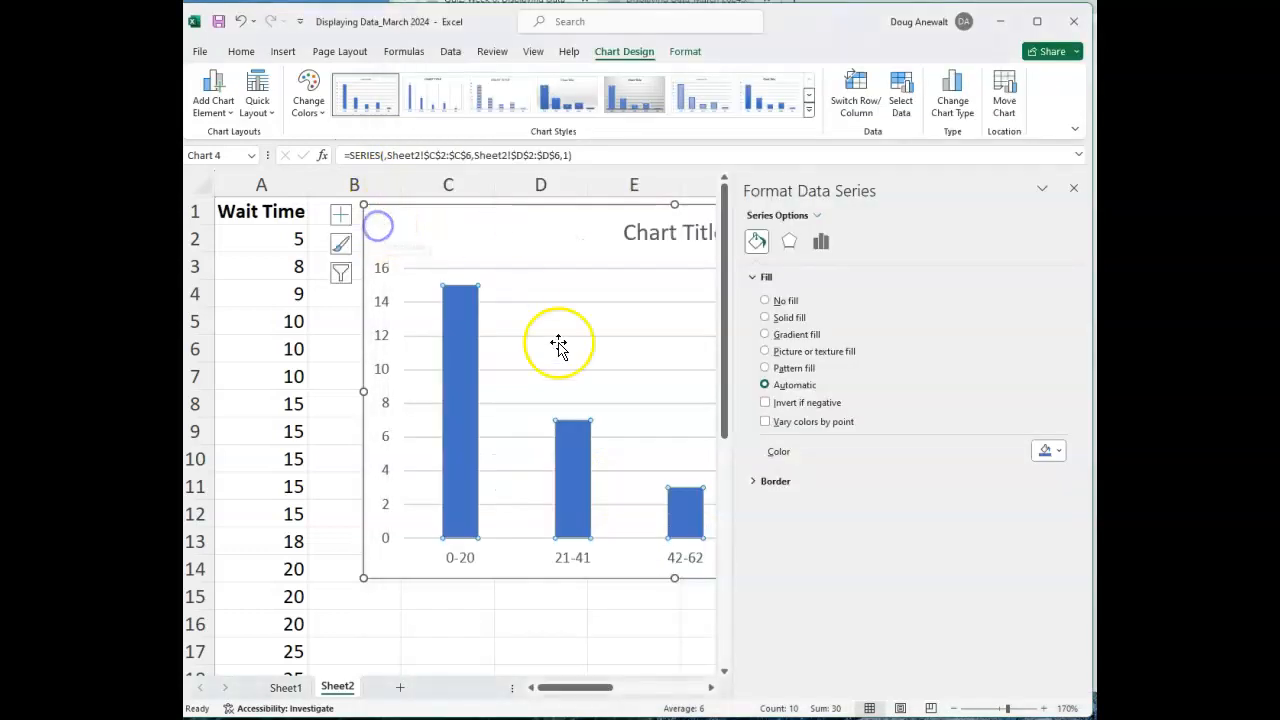
left_click(1073, 188)
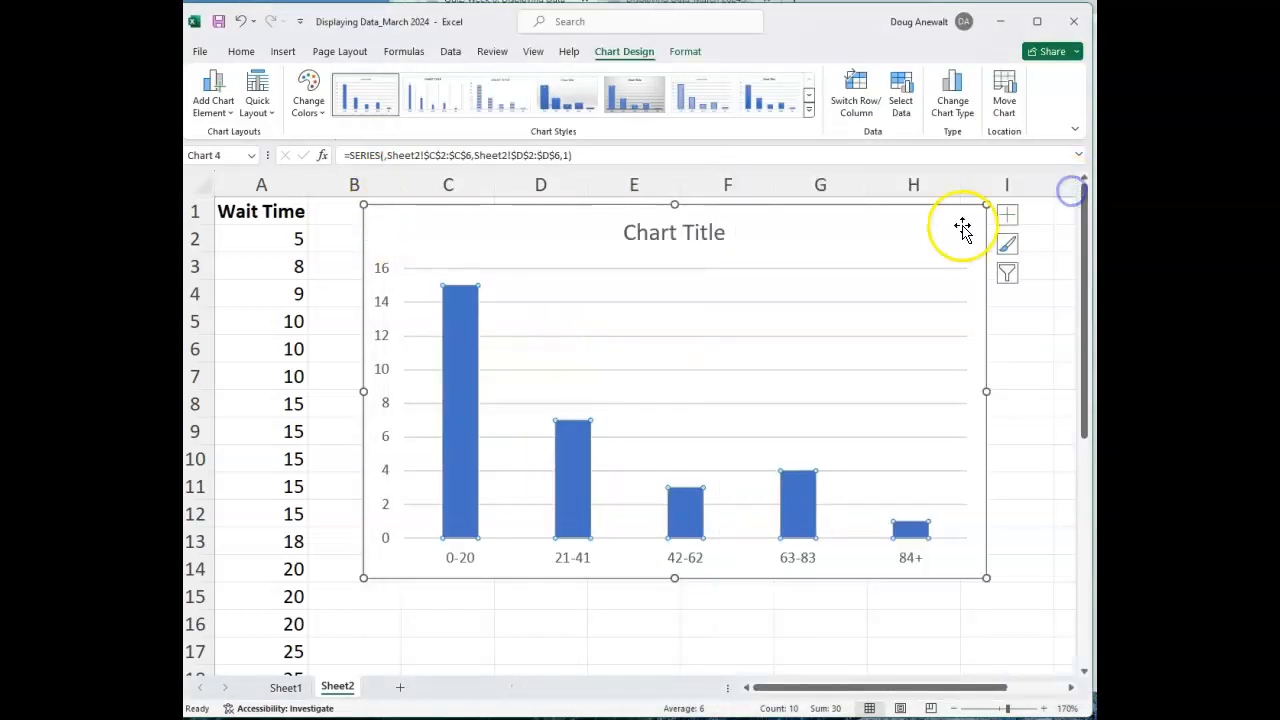
Set the column chart's series gap width to 0% so the bars touch like a histogram.
right_click(469, 354)
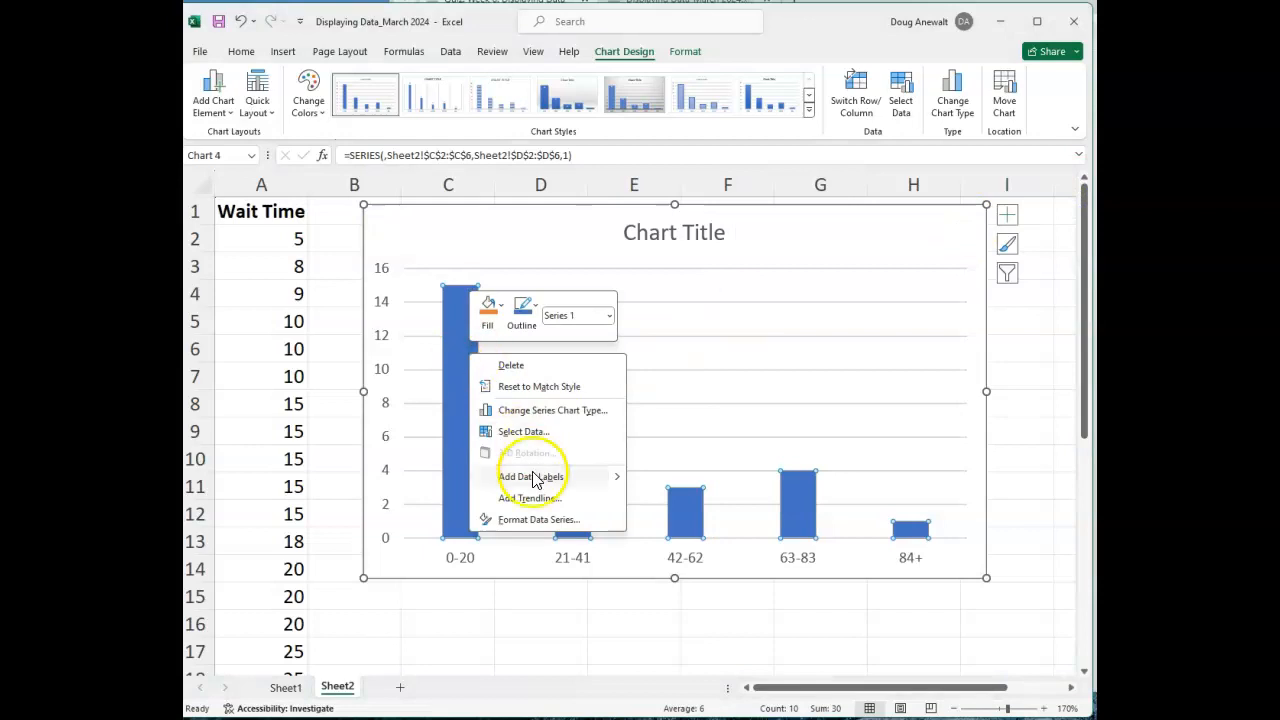
left_click(533, 519)
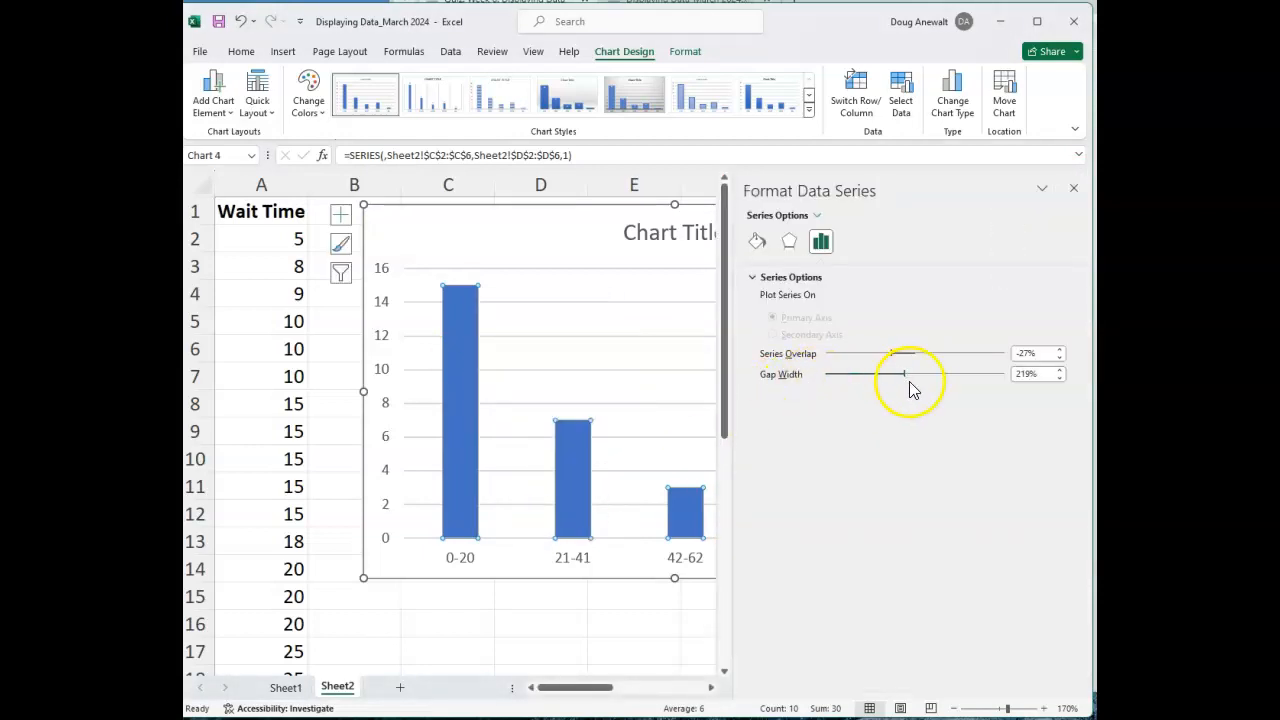
left_click_drag(903, 373, 865, 381)
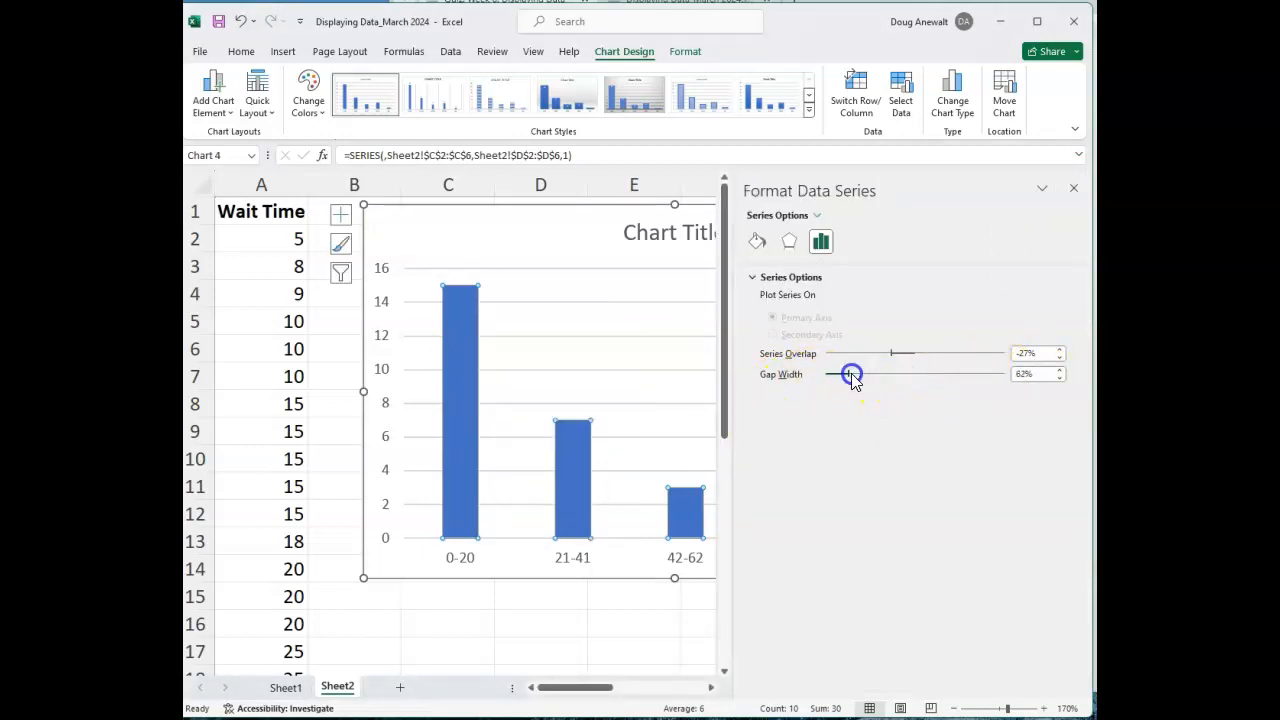
left_click_drag(787, 378, 680, 383)
left_click(549, 251)
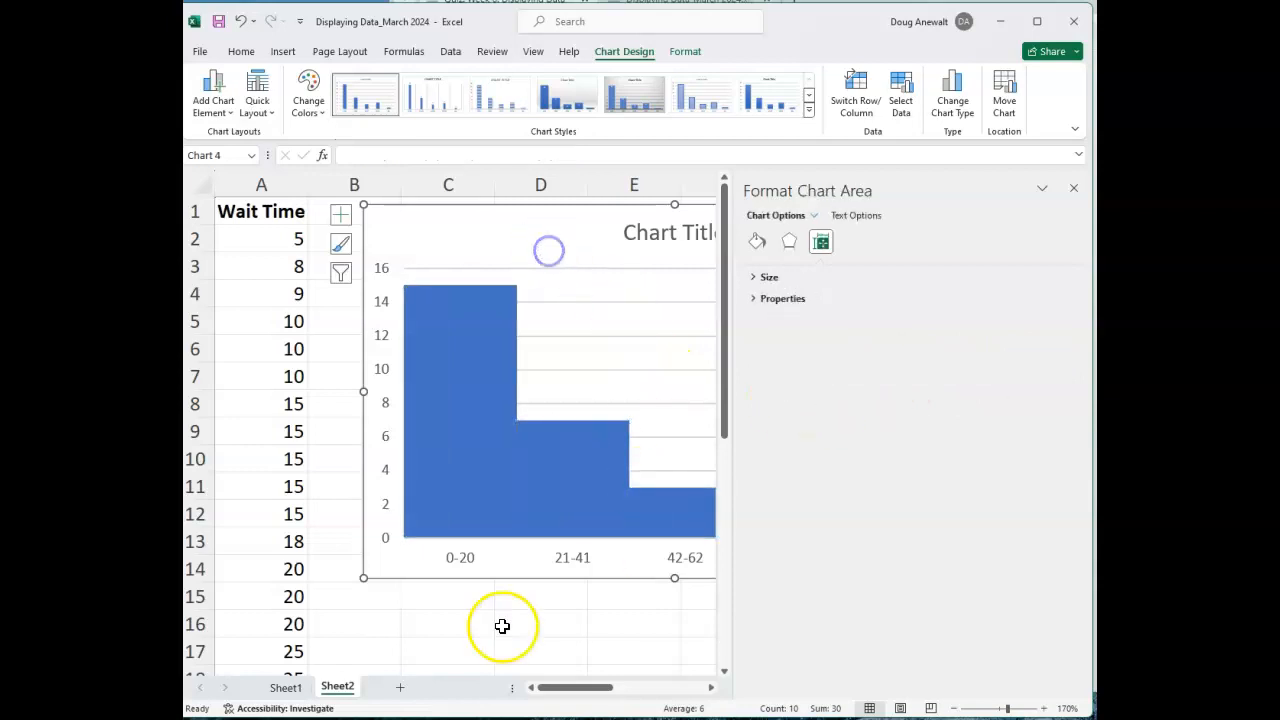
left_click(1073, 188)
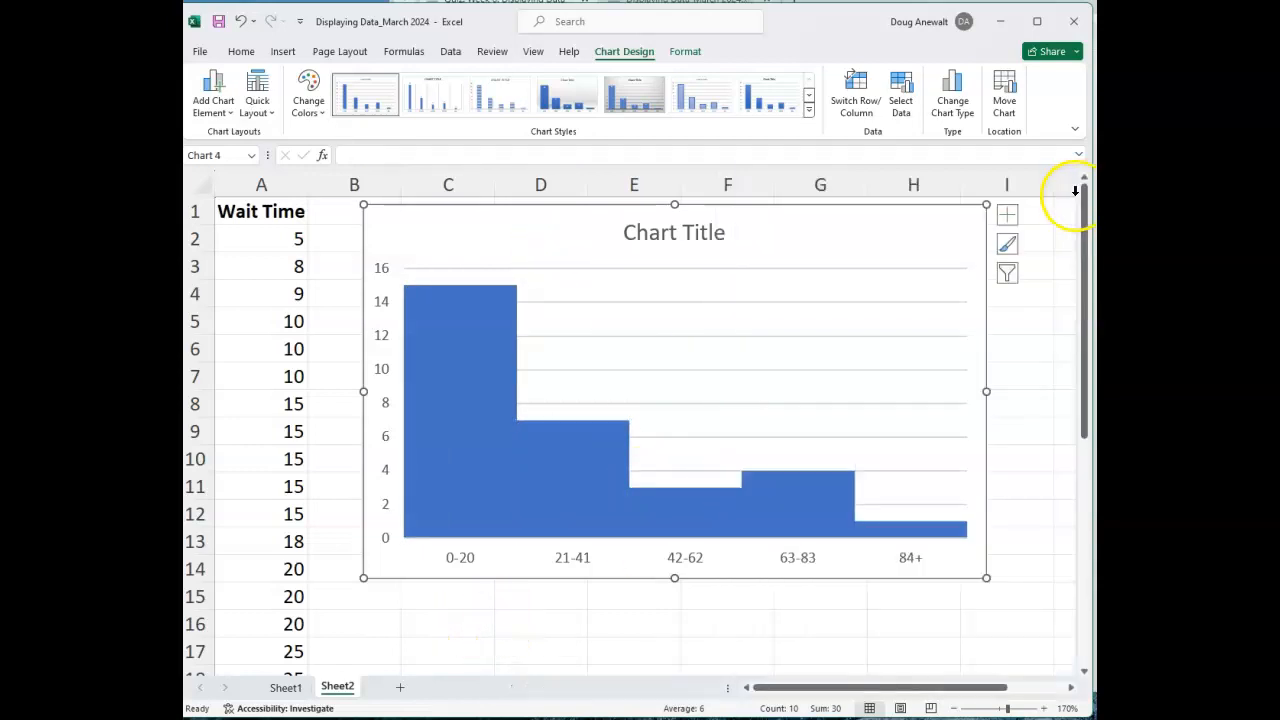
Add axis titles to the column chart, following the quiz's title and axis label instruction.
key("alt+Tab")
left_click_drag(536, 535, 857, 536)
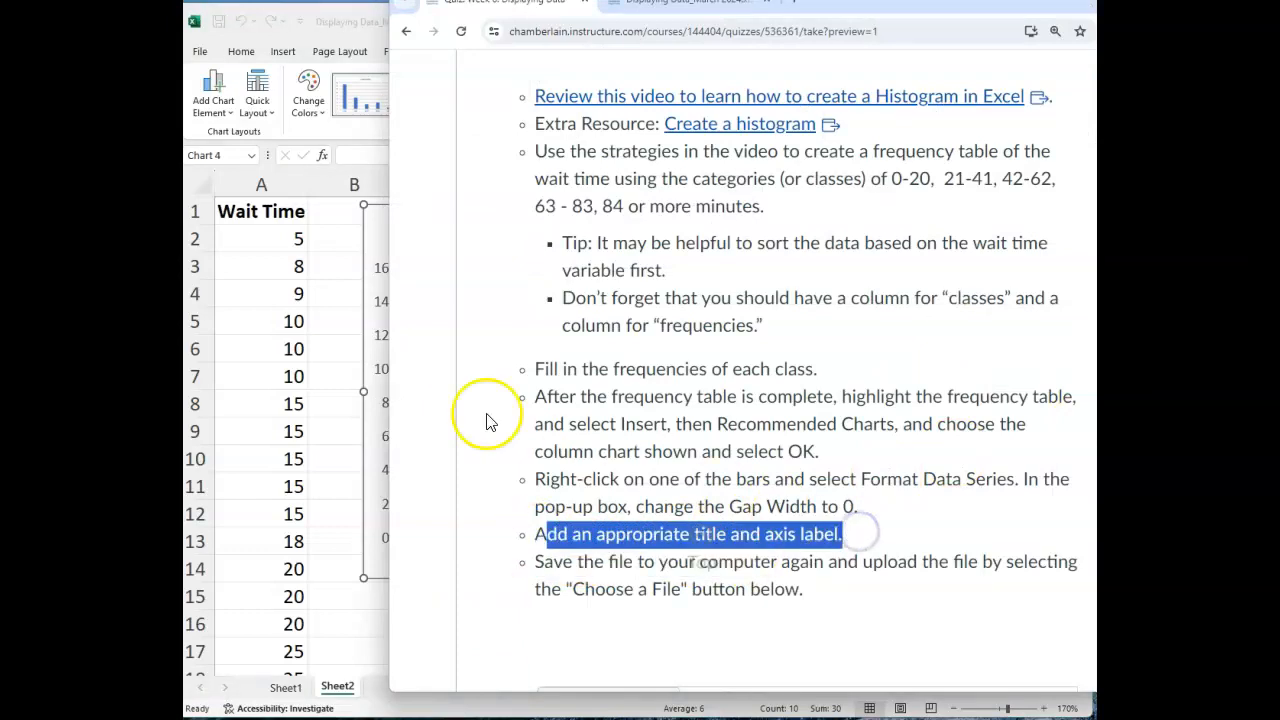
left_click(348, 425)
left_click(656, 238)
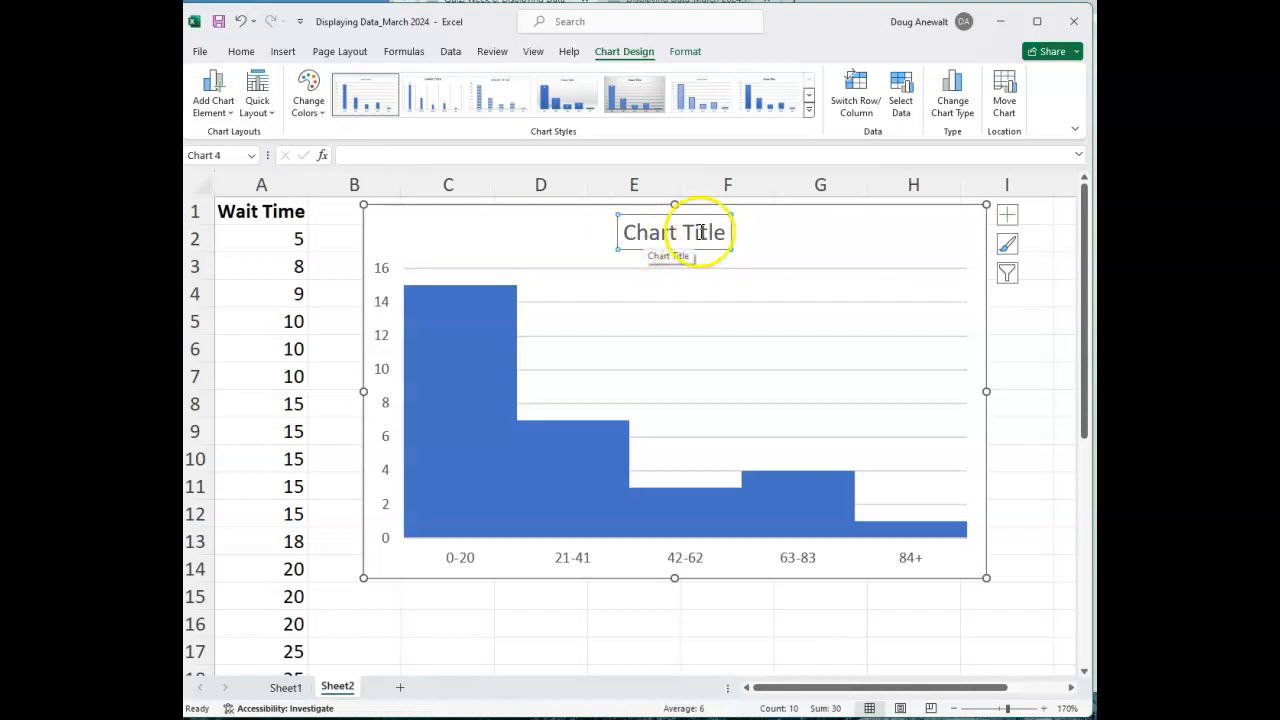
left_click(612, 562)
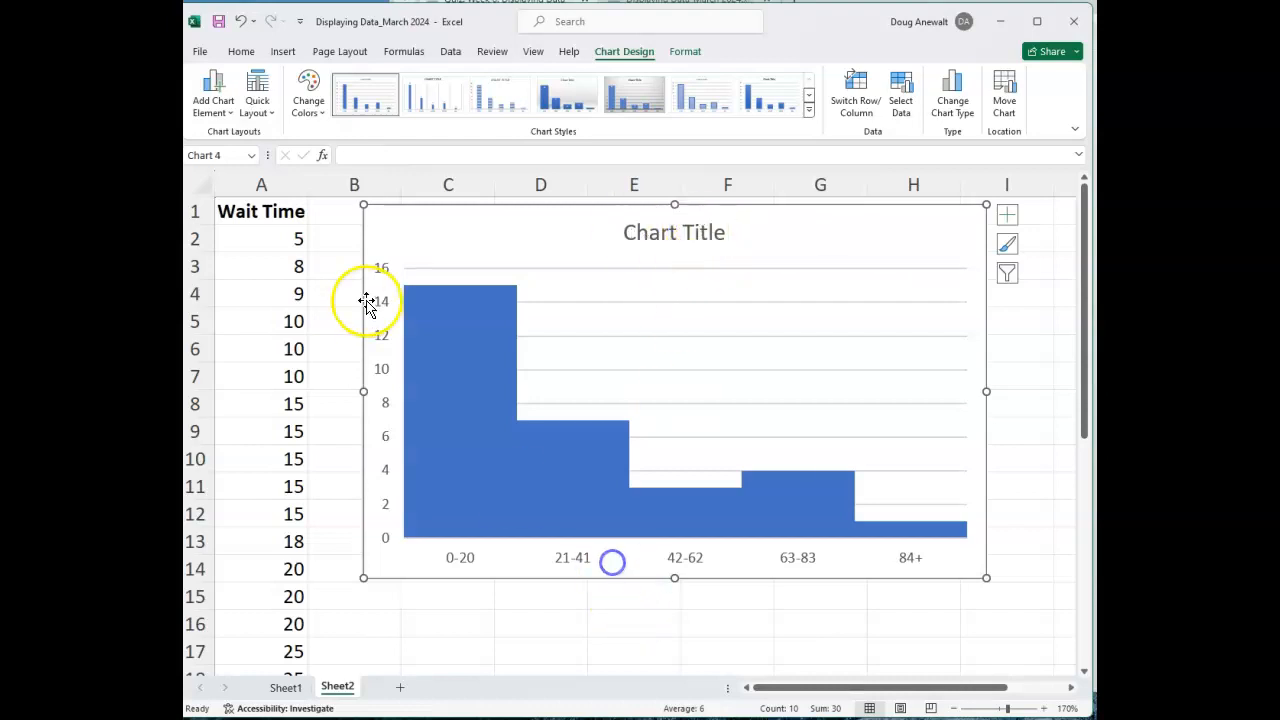
left_click(1005, 220)
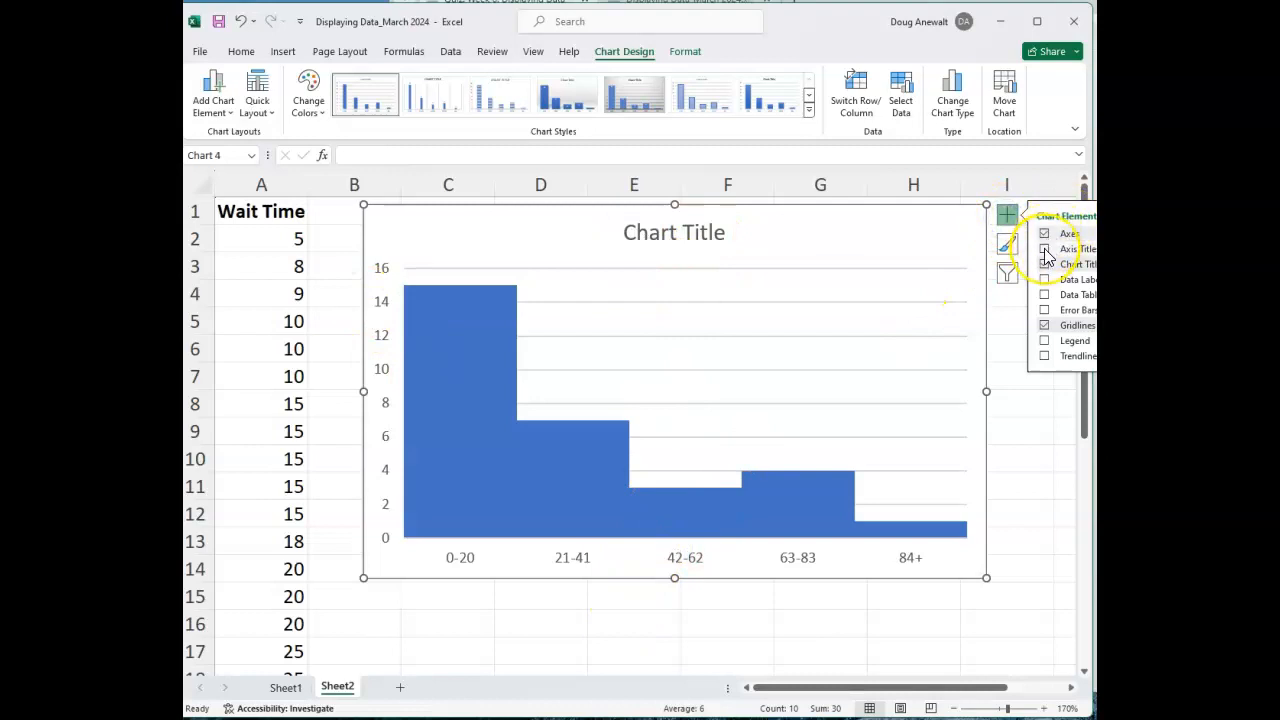
left_click(1045, 251)
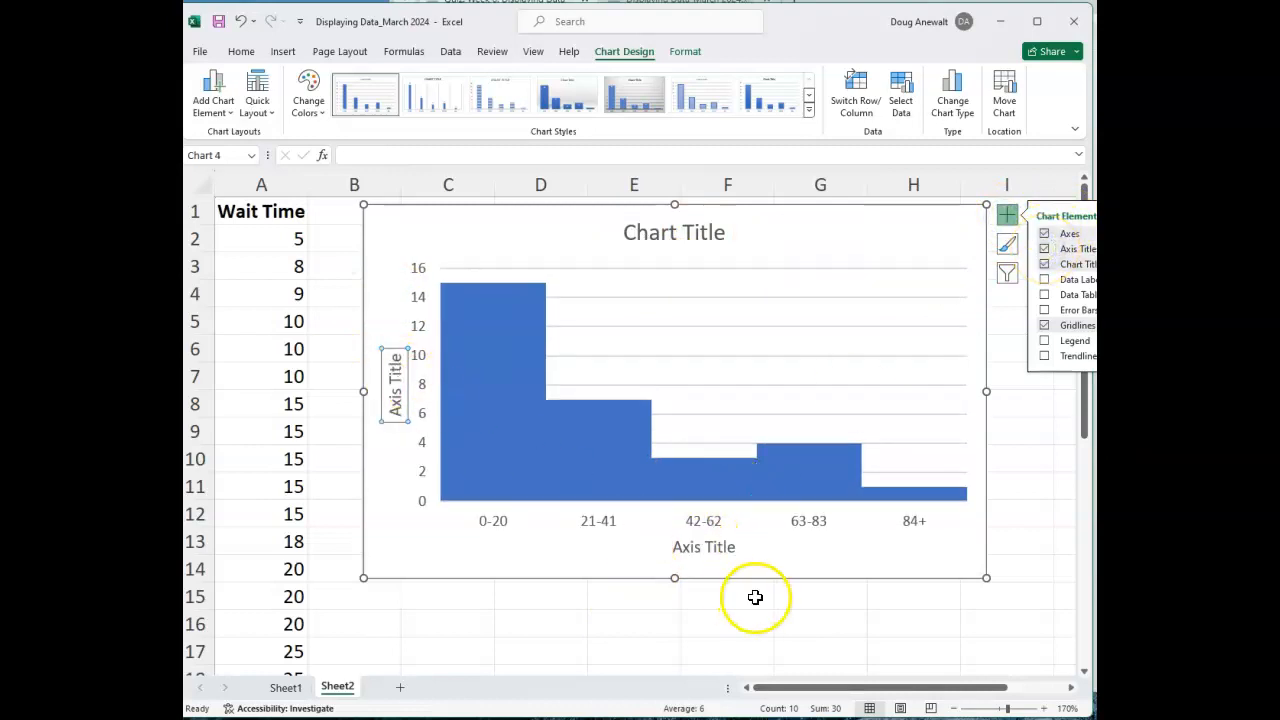
left_click(701, 545)
left_click(402, 385)
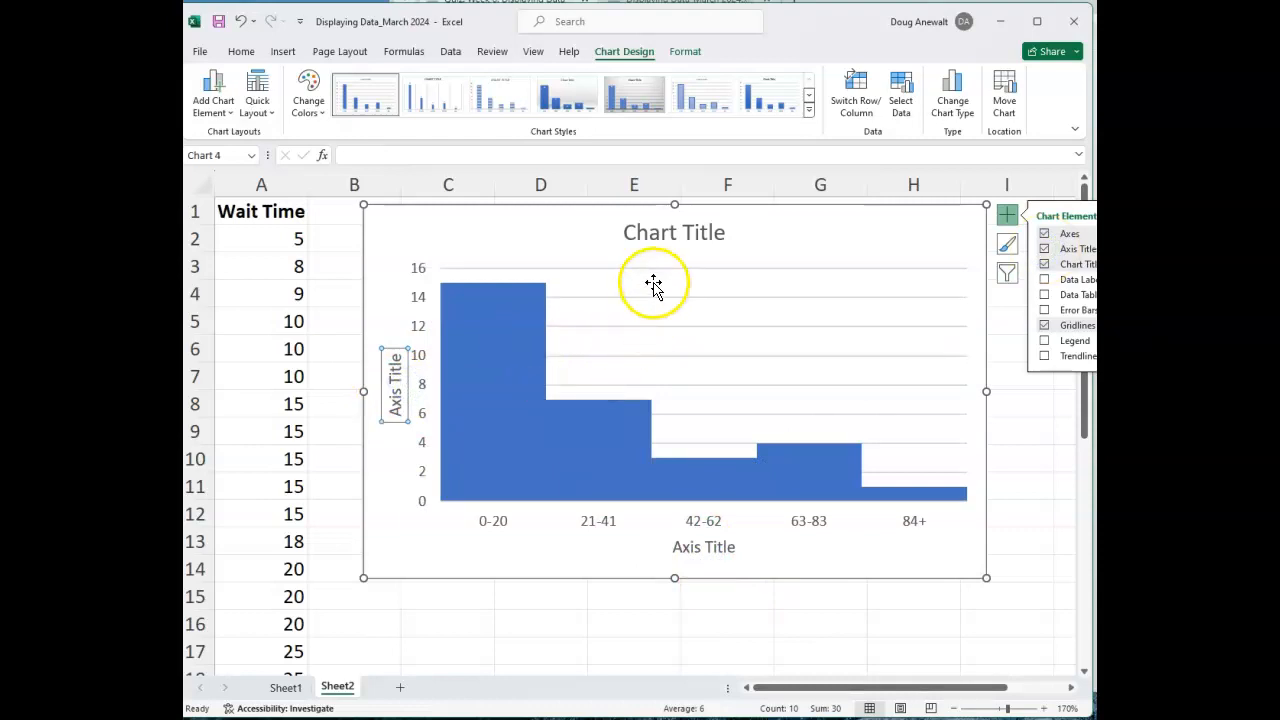
Review the quiz's histogram instructions and move the chart below the frequency table, to about row 13.
left_click_drag(563, 223, 555, 590)
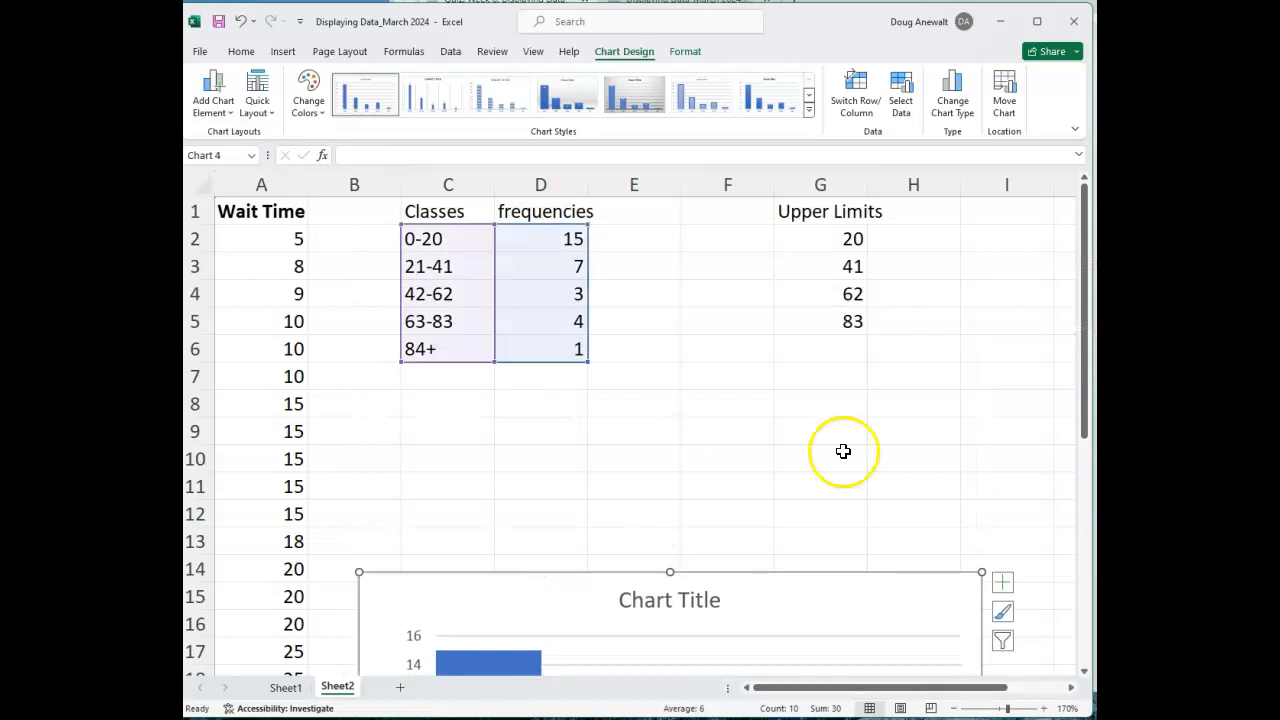
key("alt+Tab")
scroll(957, 306, "up", 1)
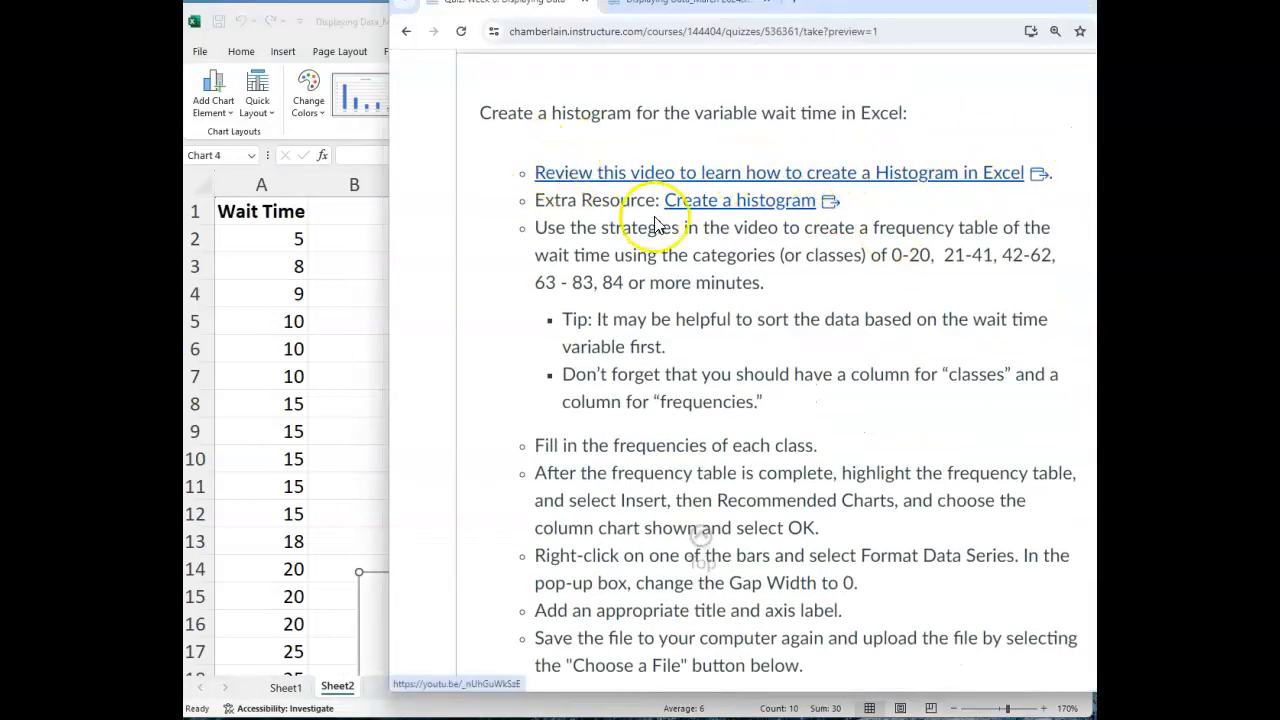
left_click(354, 229)
left_click_drag(526, 608, 509, 258)
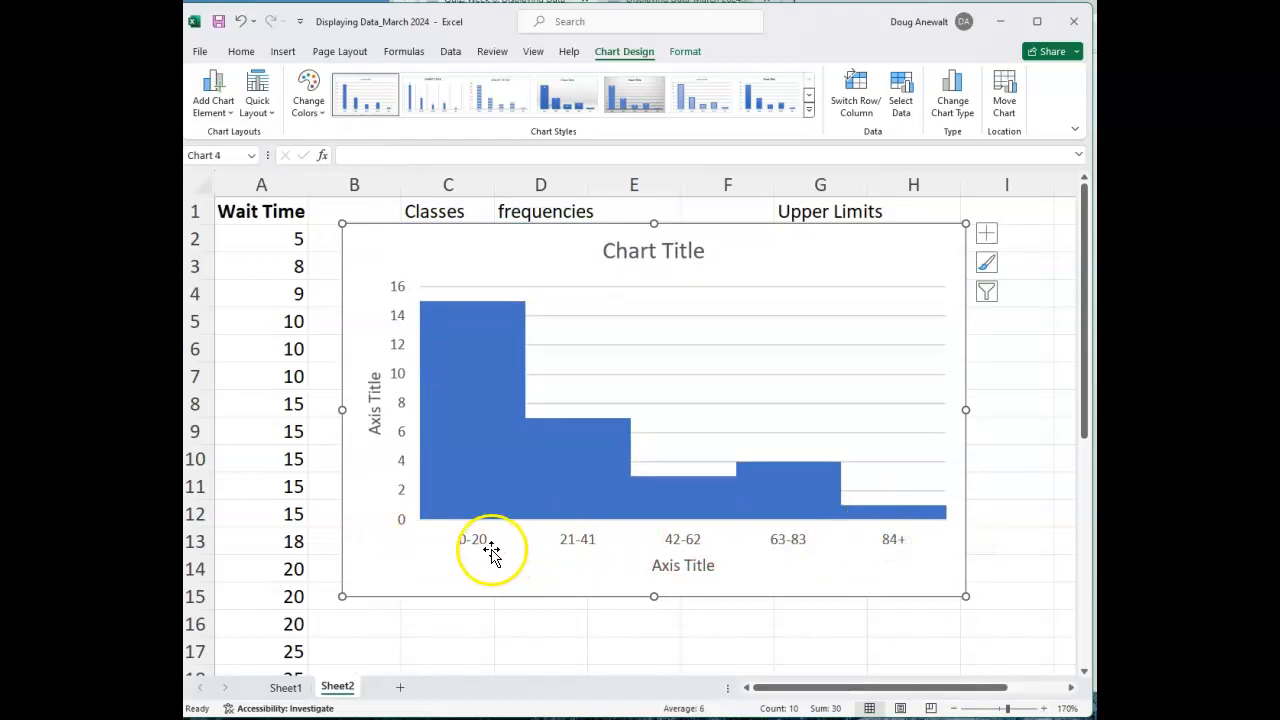
left_click_drag(766, 254, 820, 569)
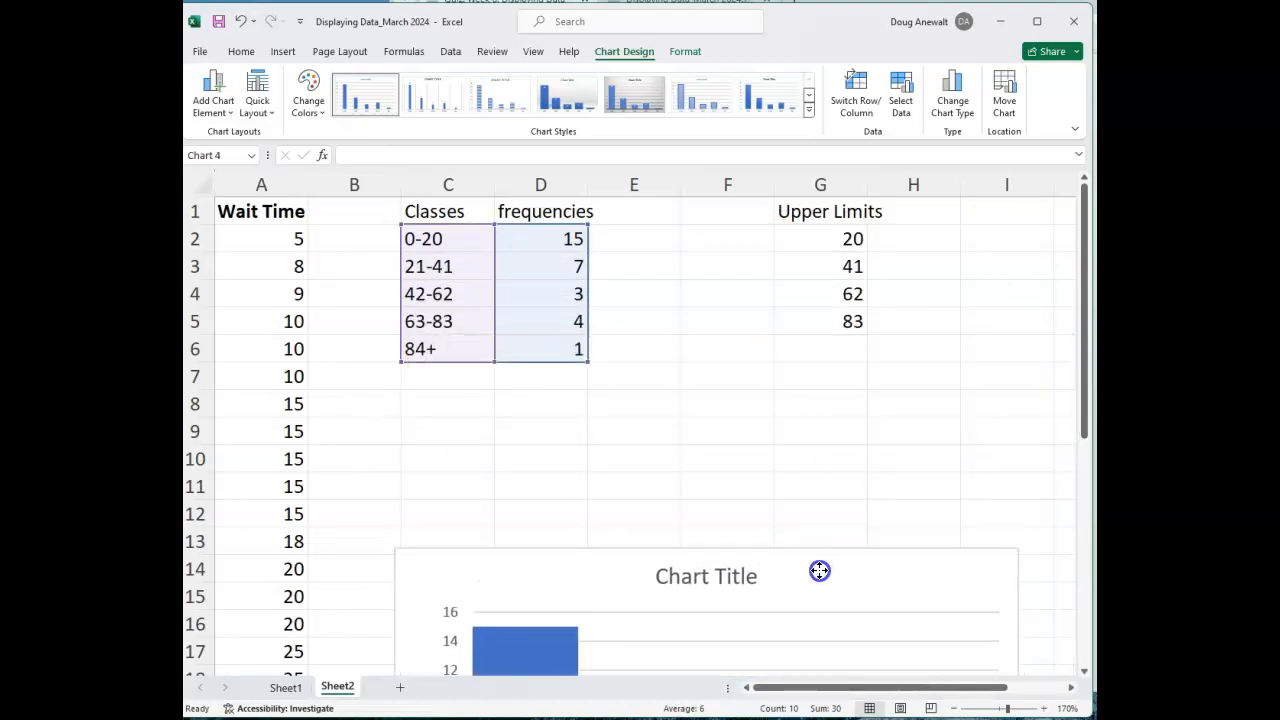
Insert a built-in statistical Histogram chart from the Wait Time data in A2:A31.
left_click_drag(288, 247, 285, 608)
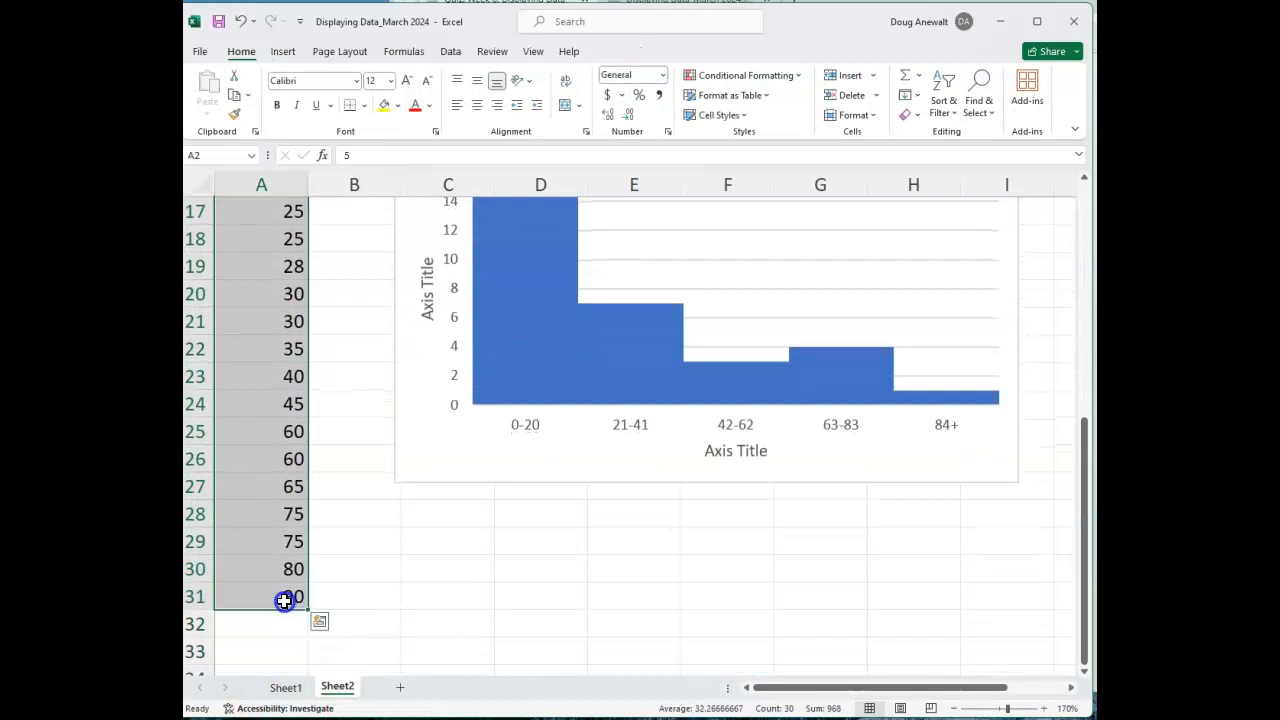
scroll(380, 520, "up", 5)
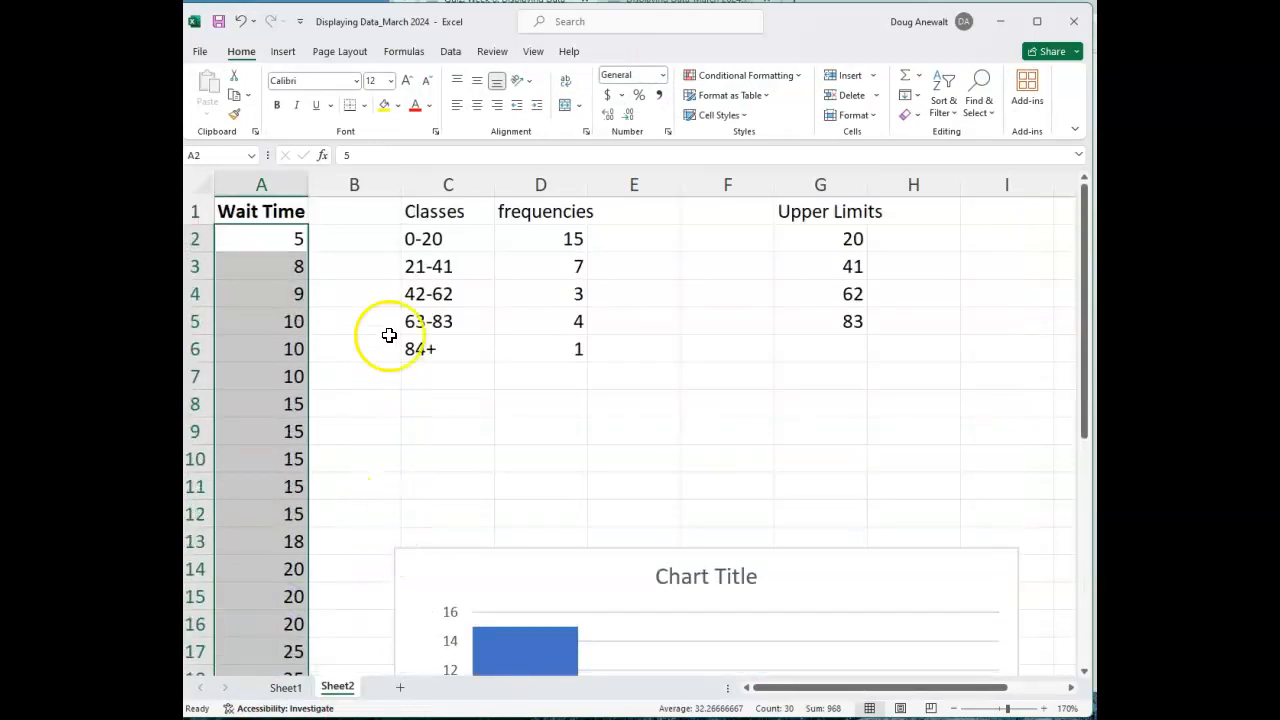
left_click(284, 51)
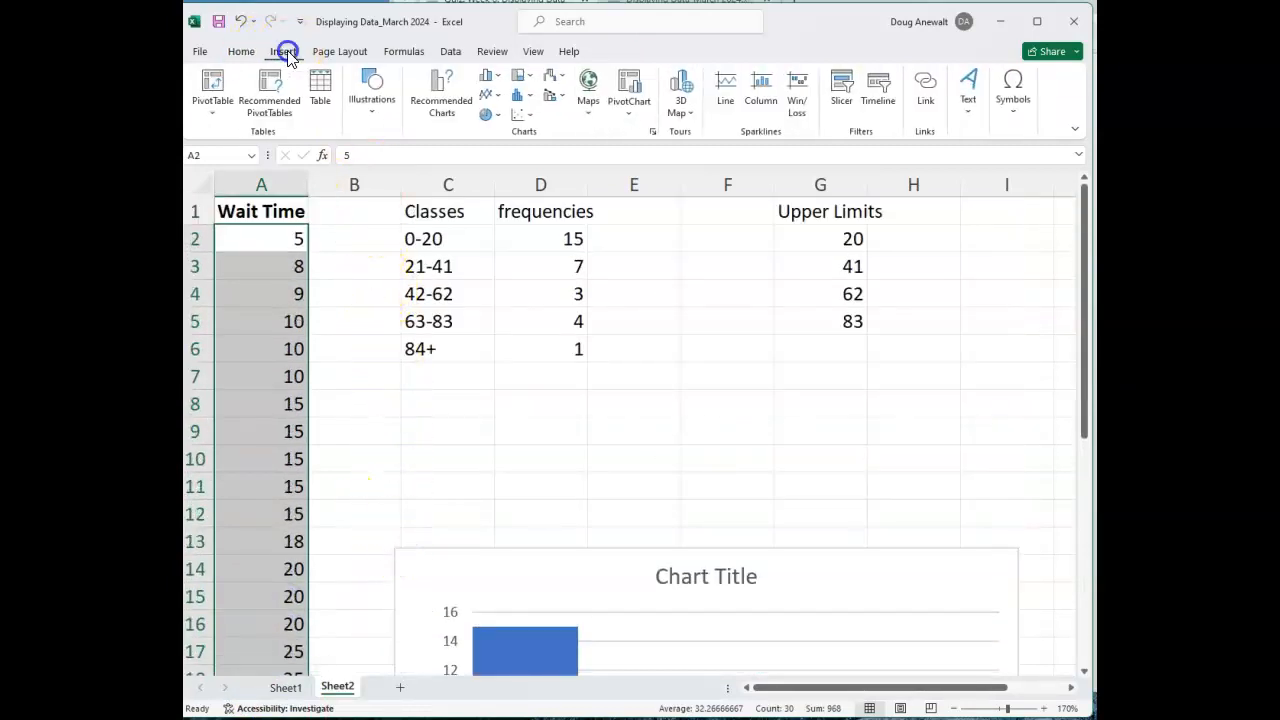
left_click(520, 97)
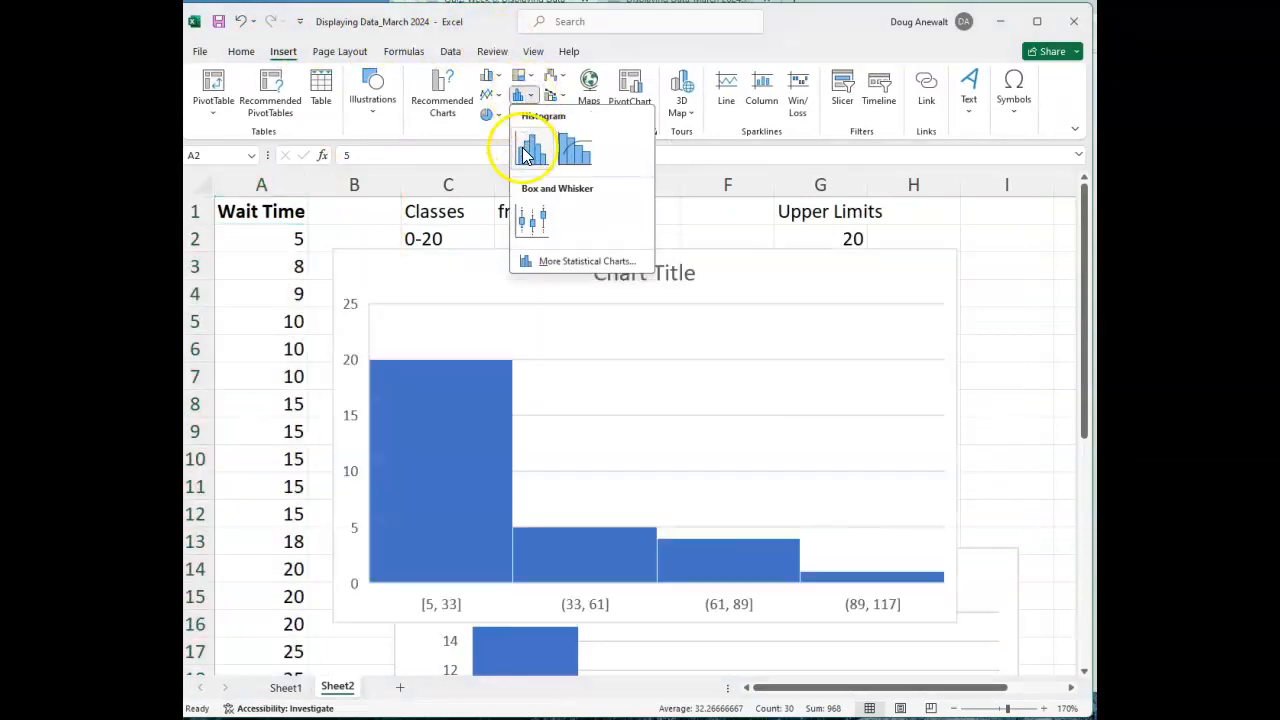
left_click(530, 150)
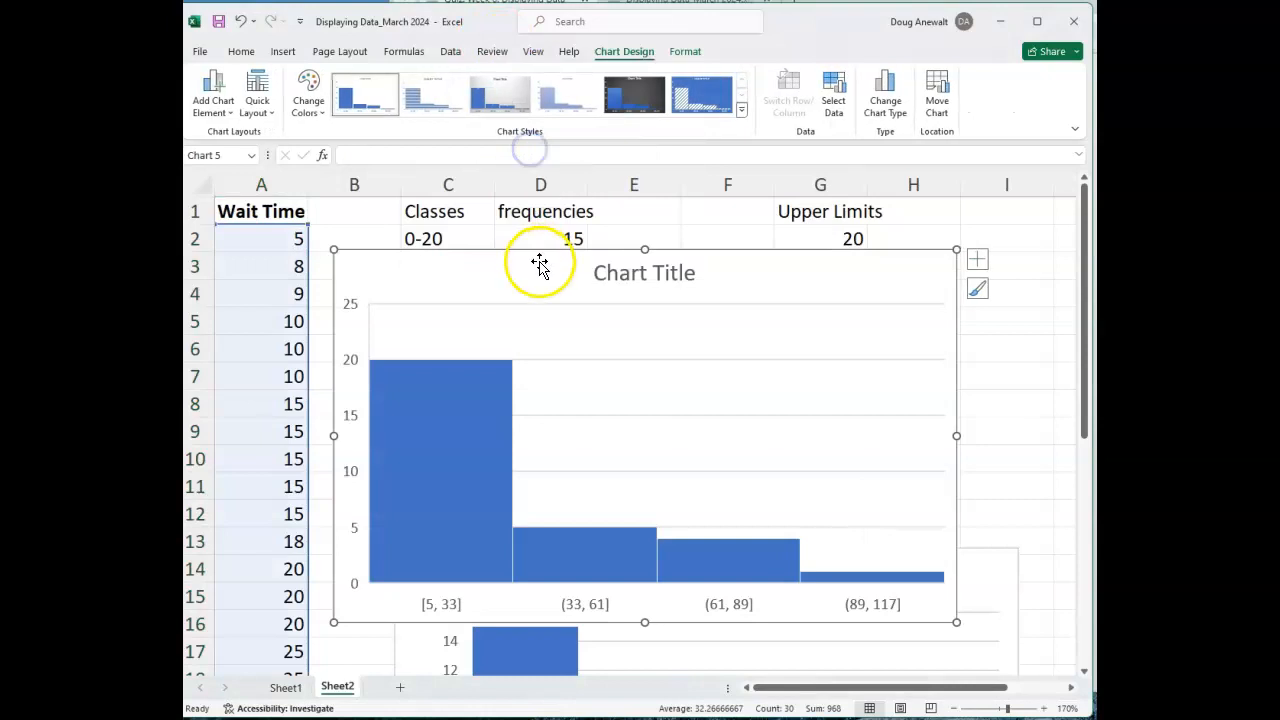
left_click_drag(763, 281, 756, 231)
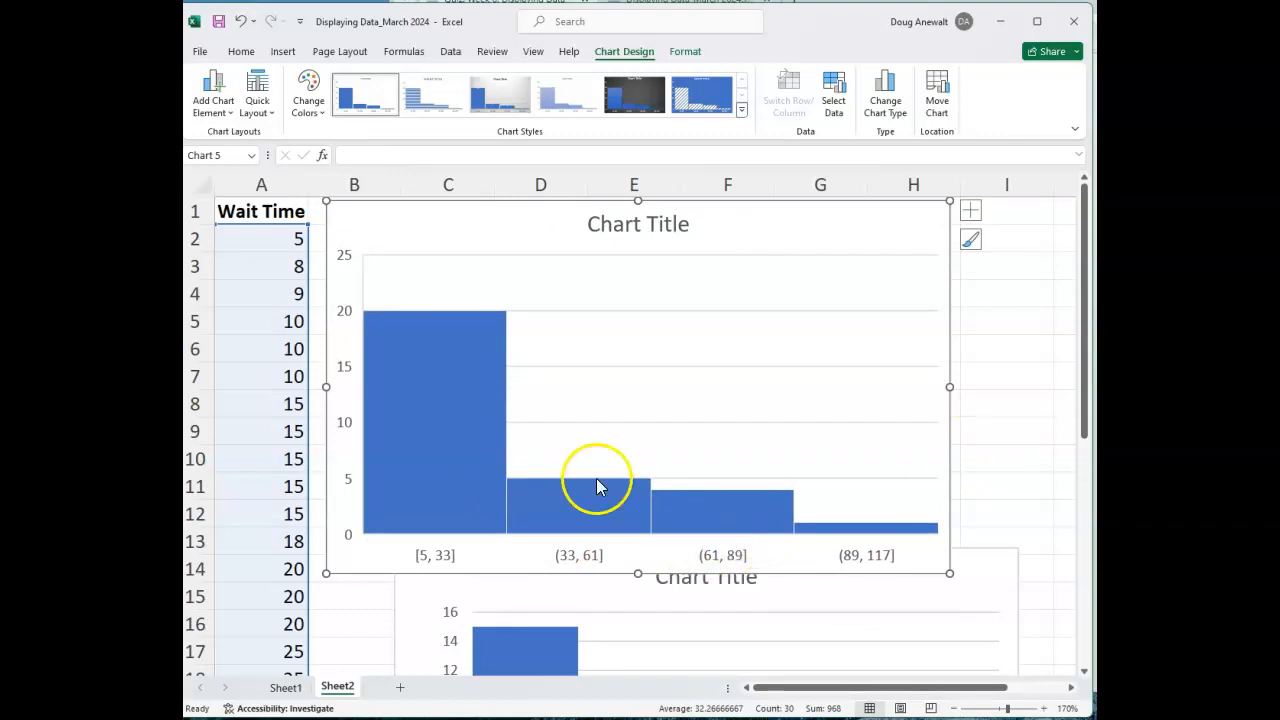
Set the new histogram's horizontal axis to 5 bins, checking against the class ranges in the quiz instructions.
key("alt+Tab")
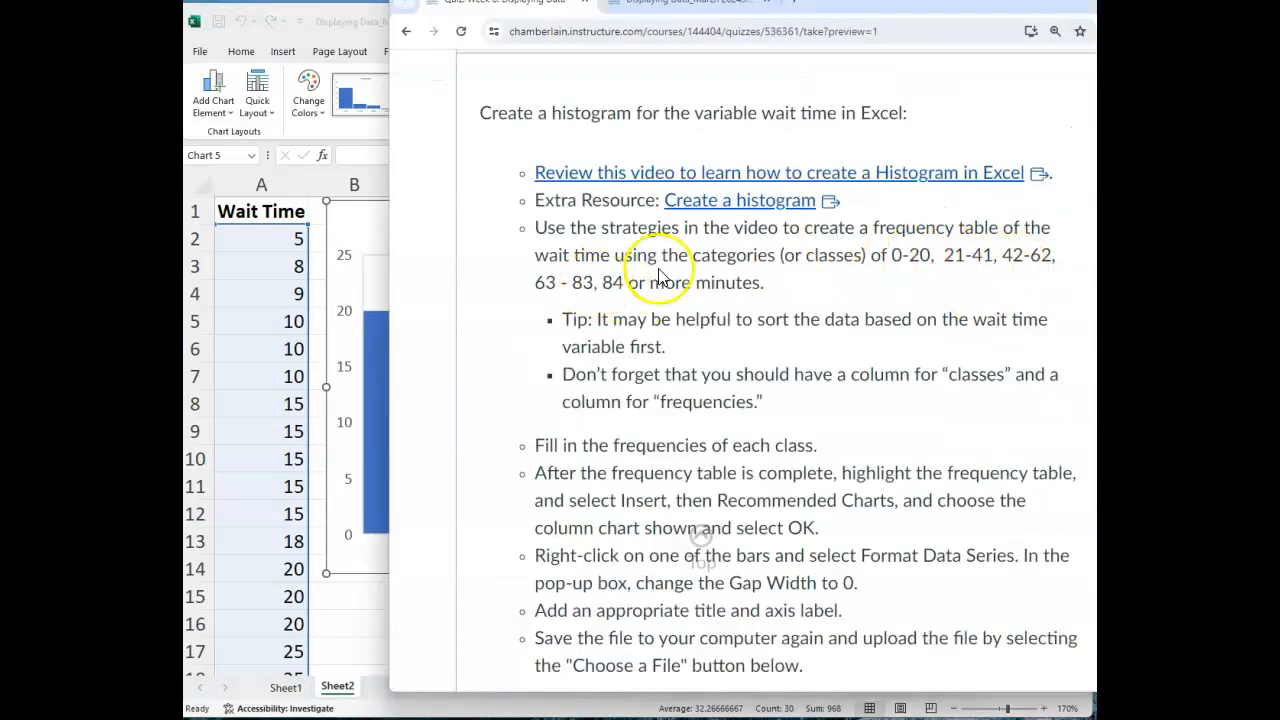
left_click(892, 256)
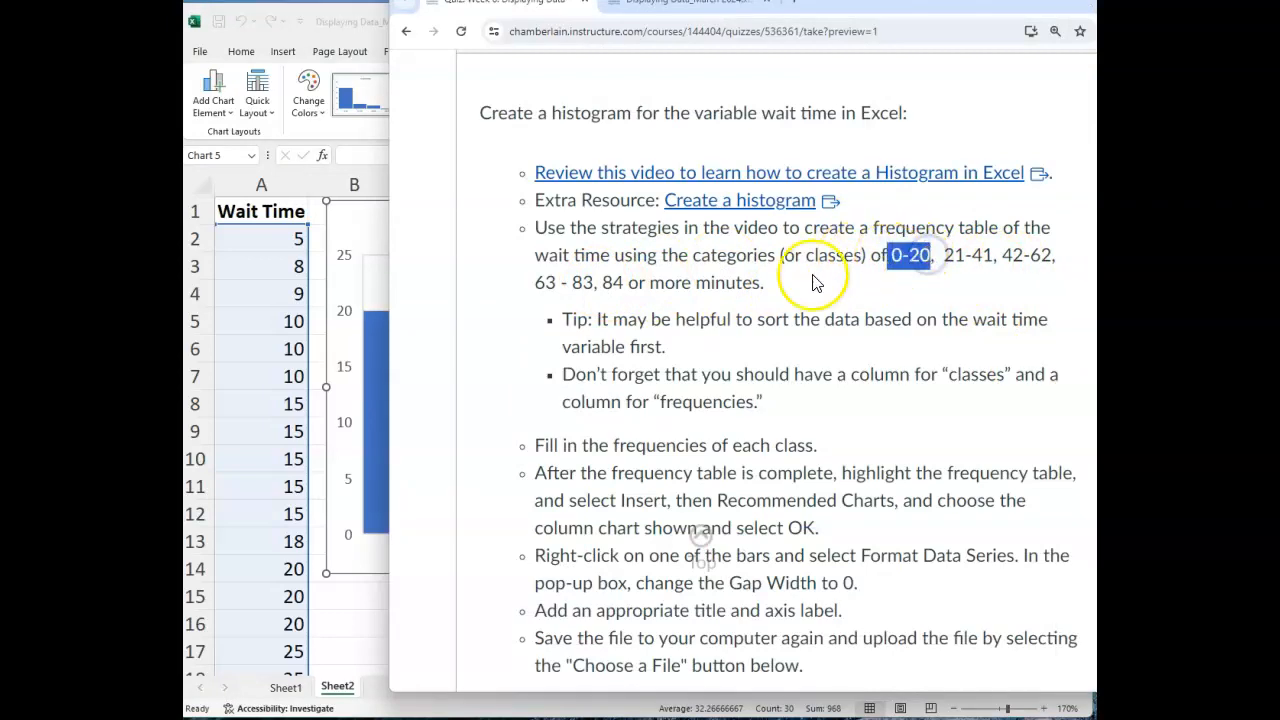
double_click(613, 283)
left_click(378, 230)
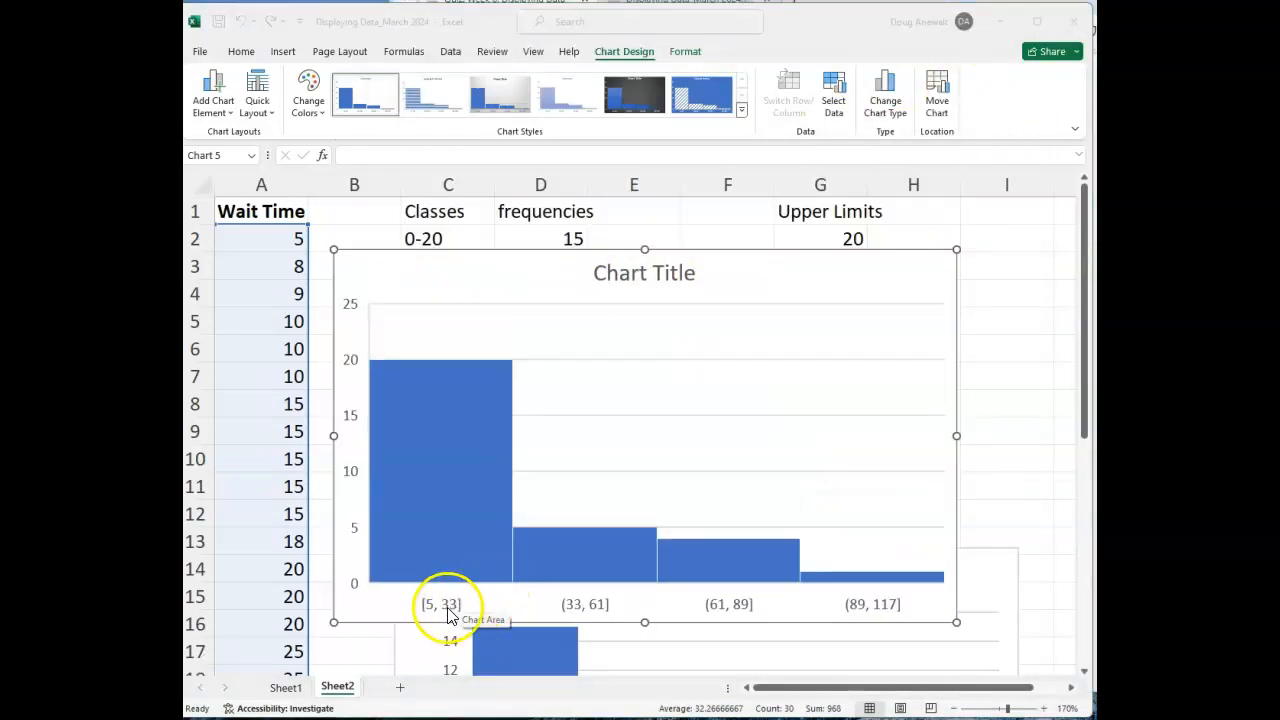
left_click(445, 612)
right_click(445, 612)
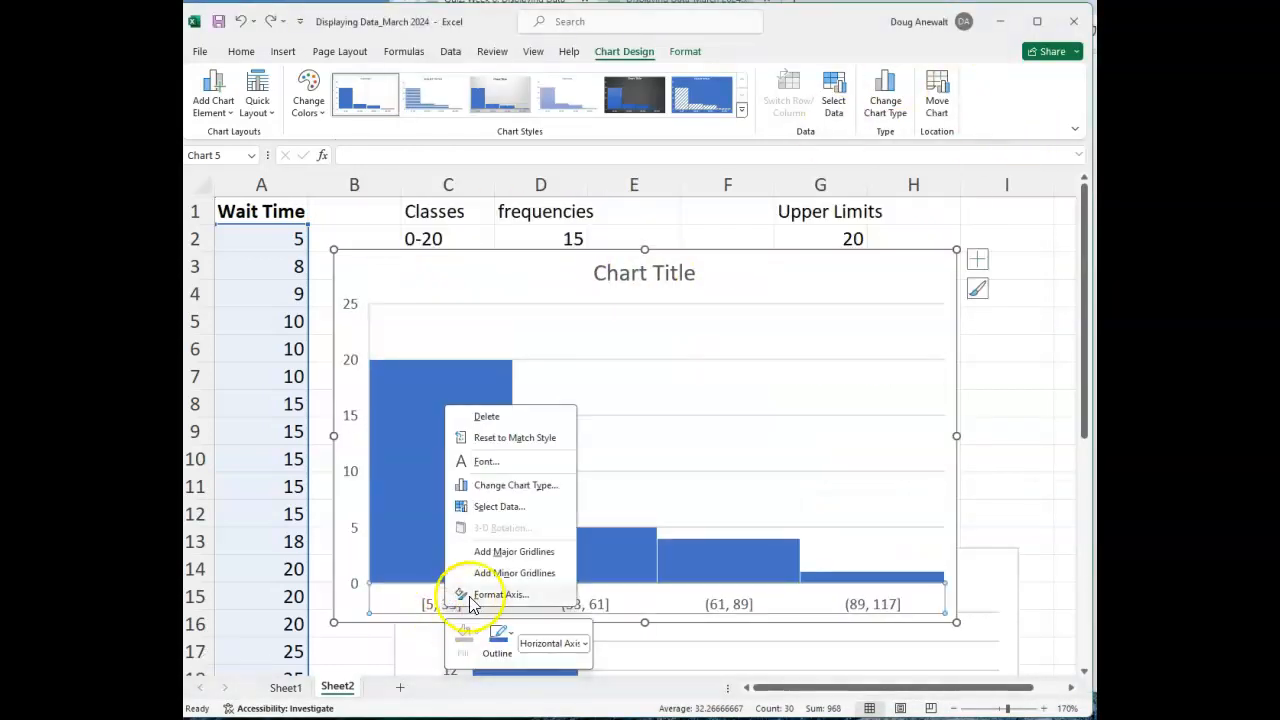
left_click(488, 596)
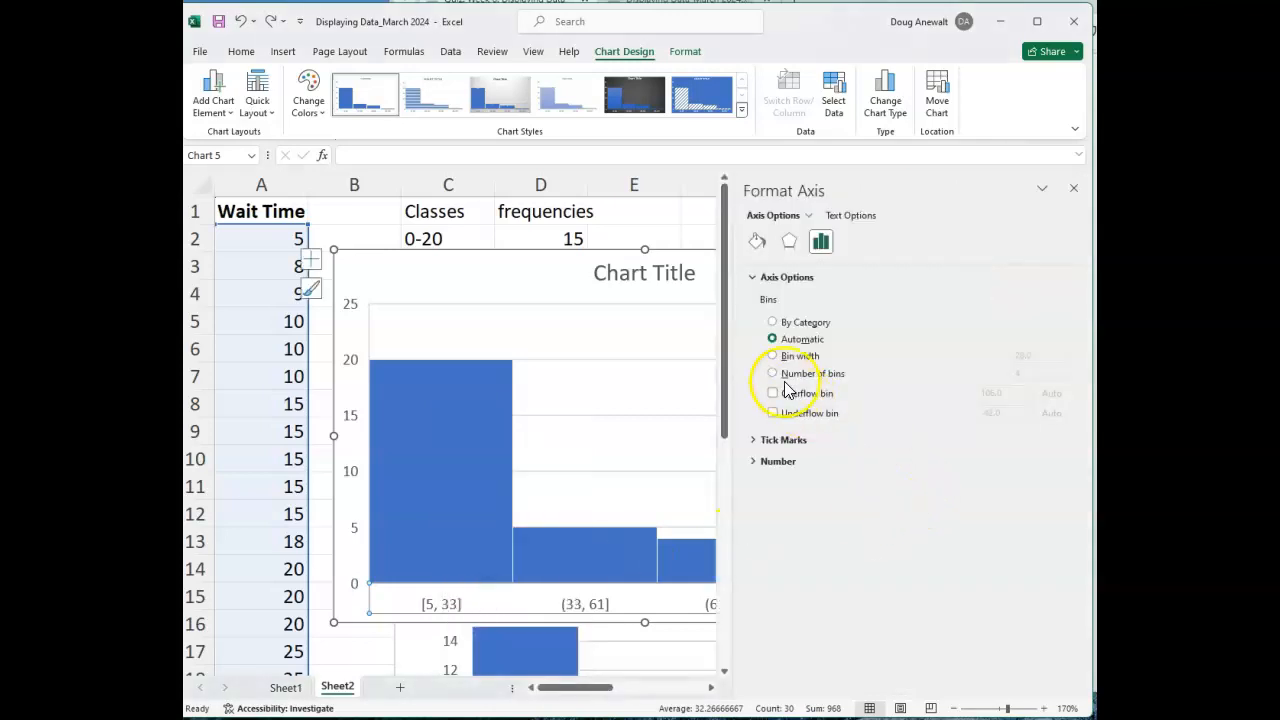
left_click(775, 375)
left_click(1015, 374)
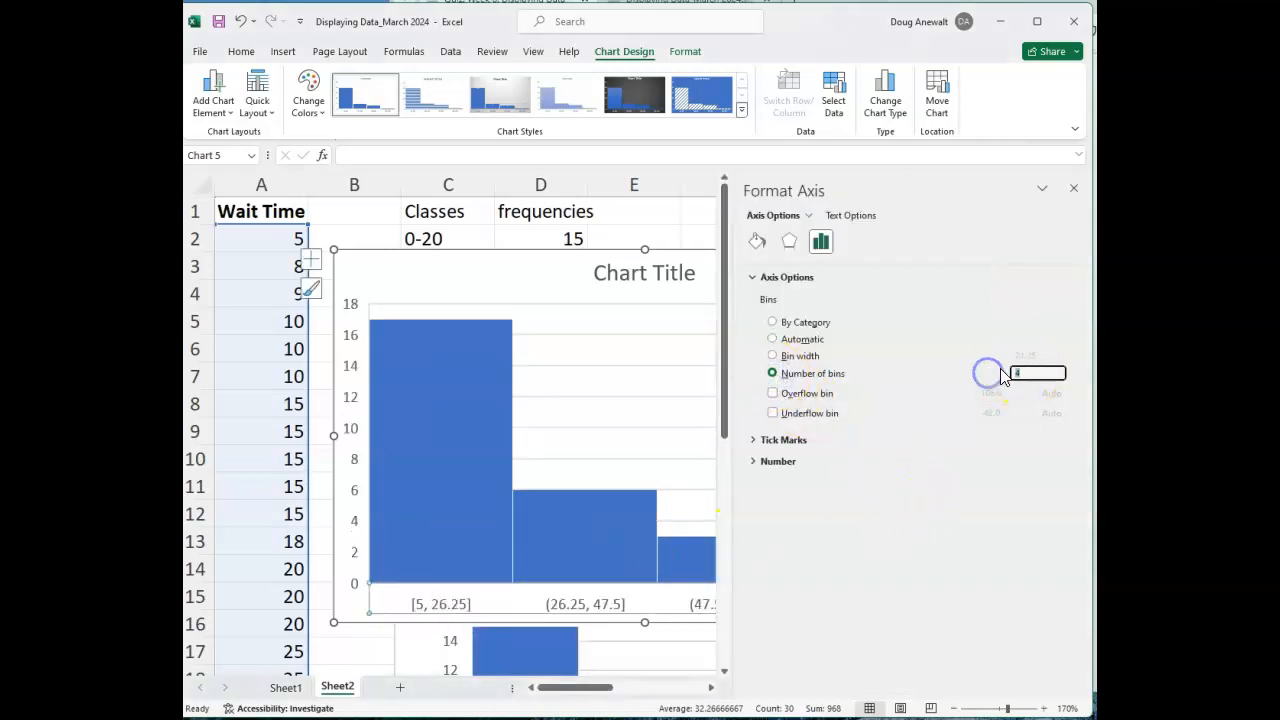
key("alt+Tab")
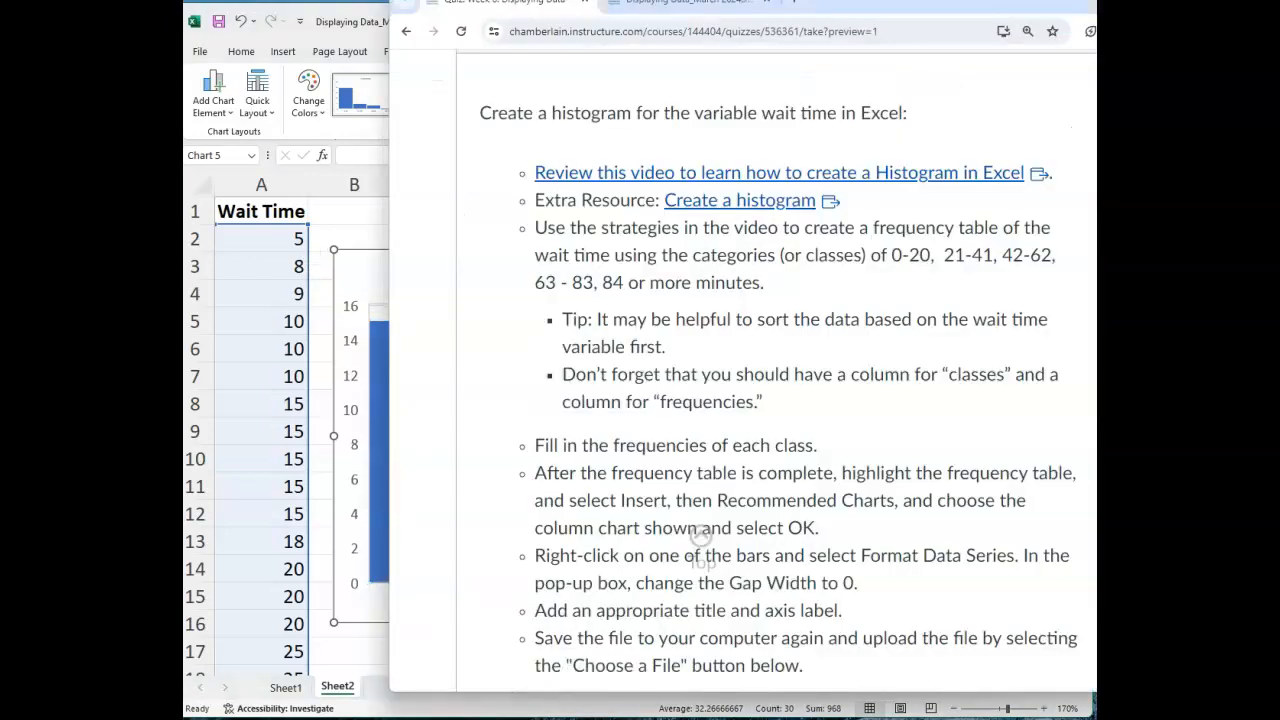
left_click(370, 282)
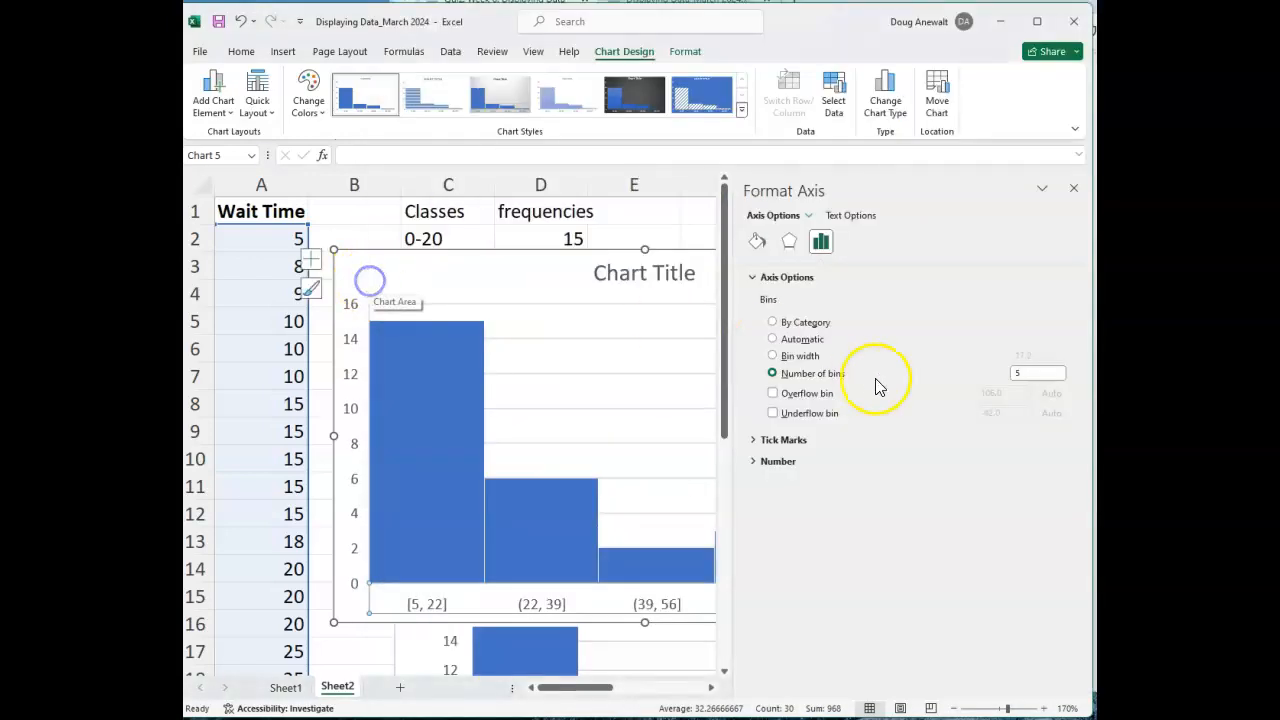
Enable the overflow bin on the histogram's horizontal axis and set it to 84.
left_click(772, 393)
left_click_drag(1025, 400, 957, 399)
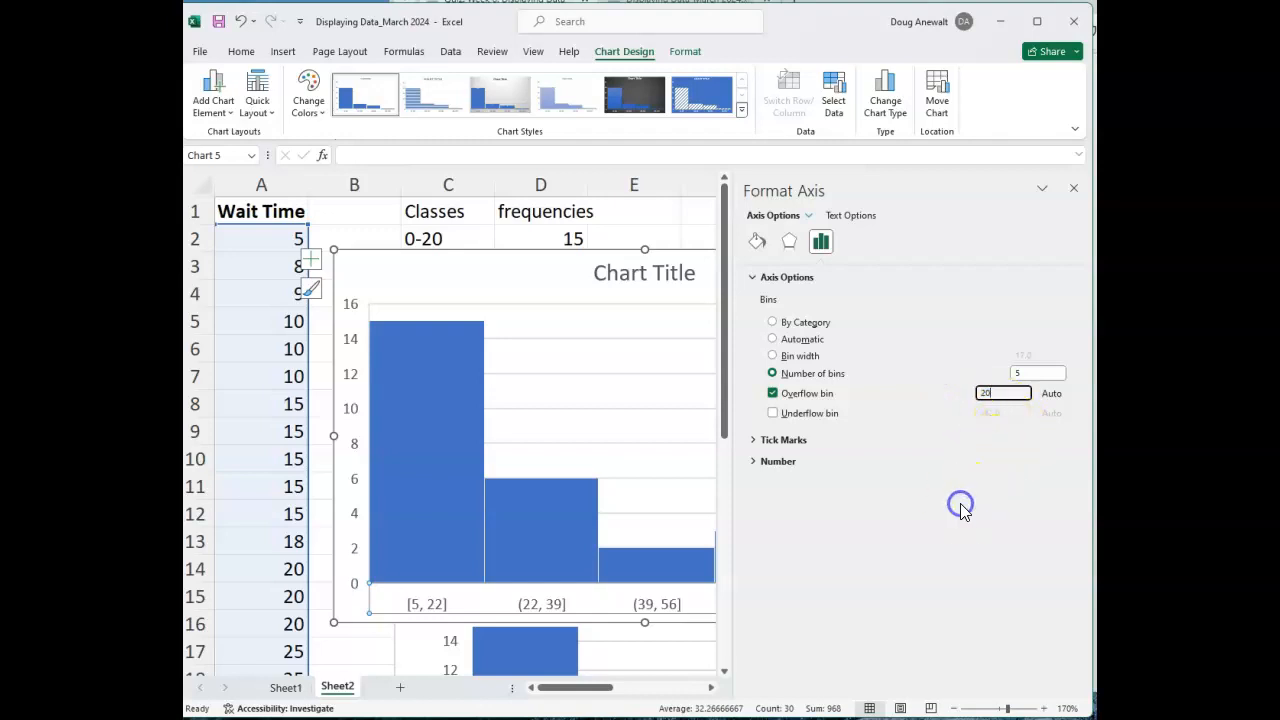
left_click(781, 414)
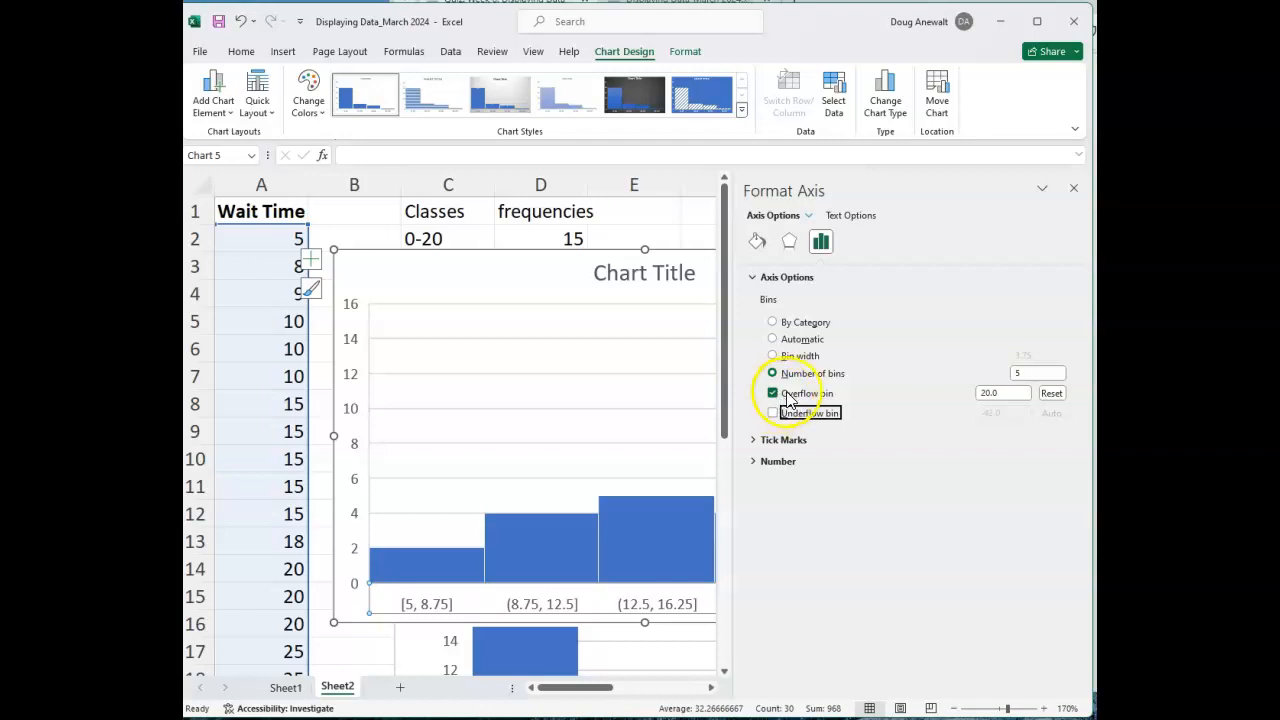
left_click_drag(1000, 393, 962, 393)
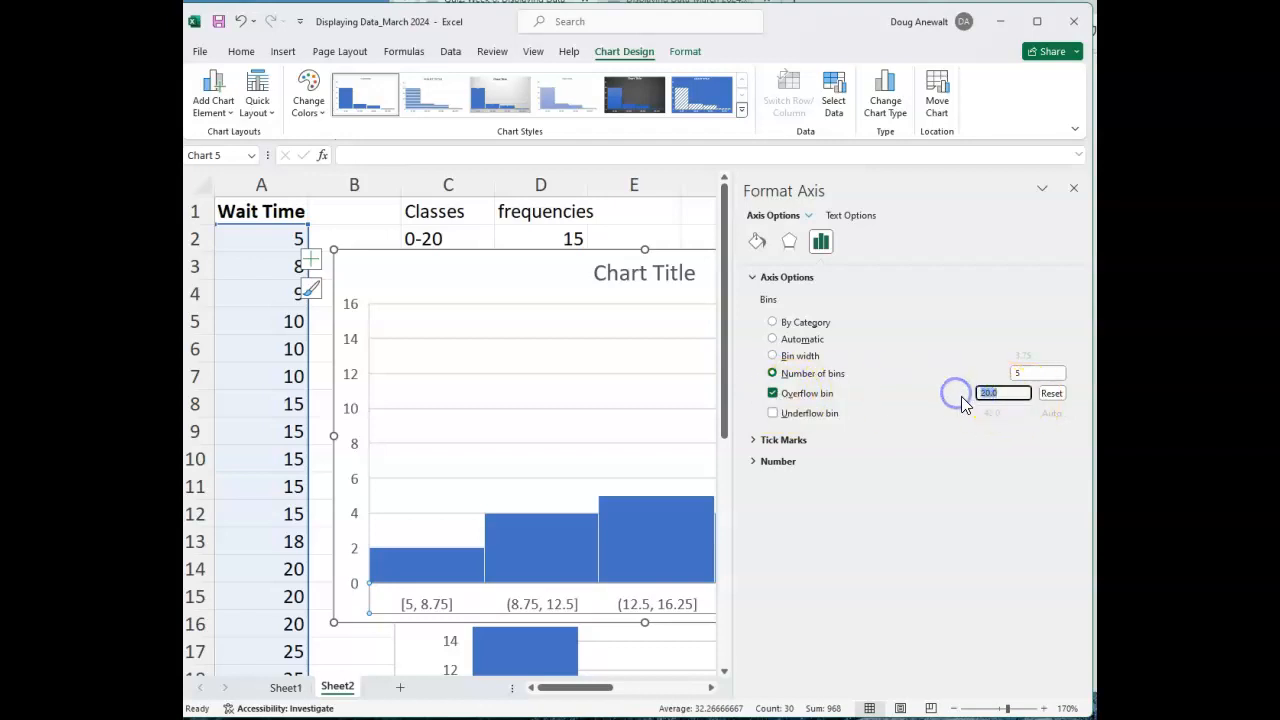
type("84")
Enable the underflow bin on the histogram's horizontal axis, set it to 20, and close the axis formatting options.
left_click(768, 413)
left_click(771, 413)
left_click_drag(1005, 410, 952, 413)
type("20")
left_click(1006, 598)
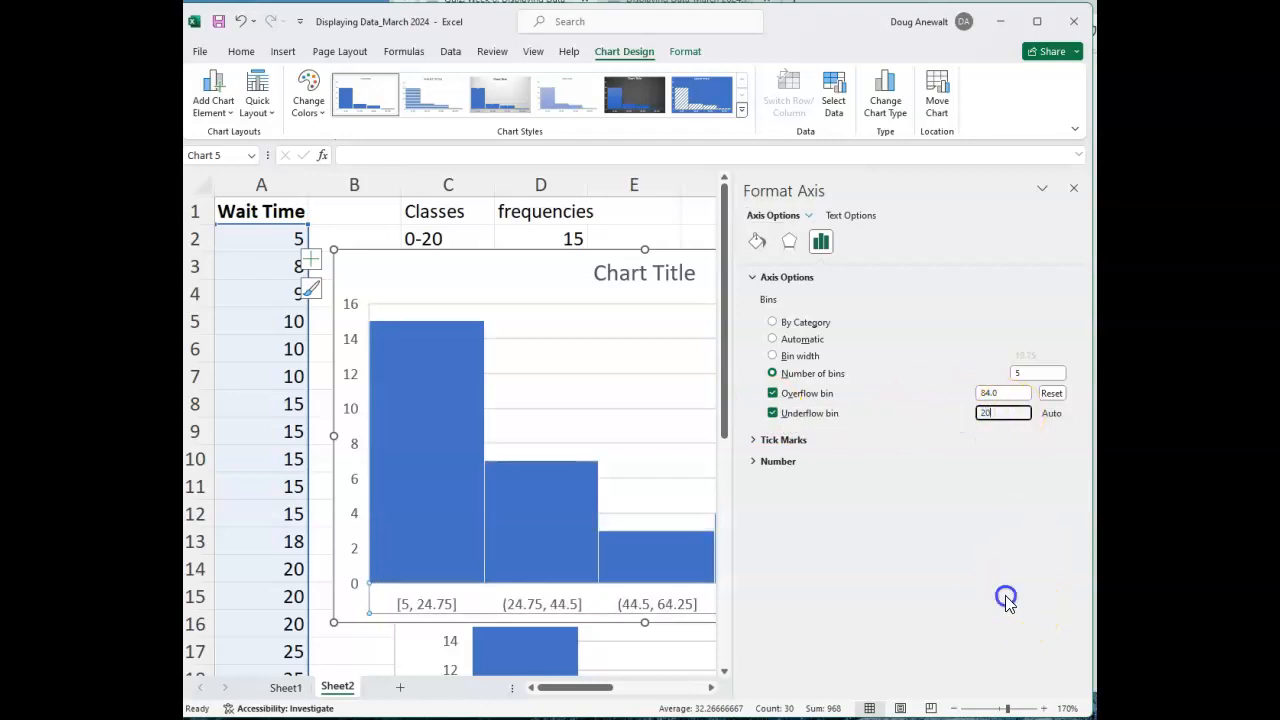
left_click(1021, 371)
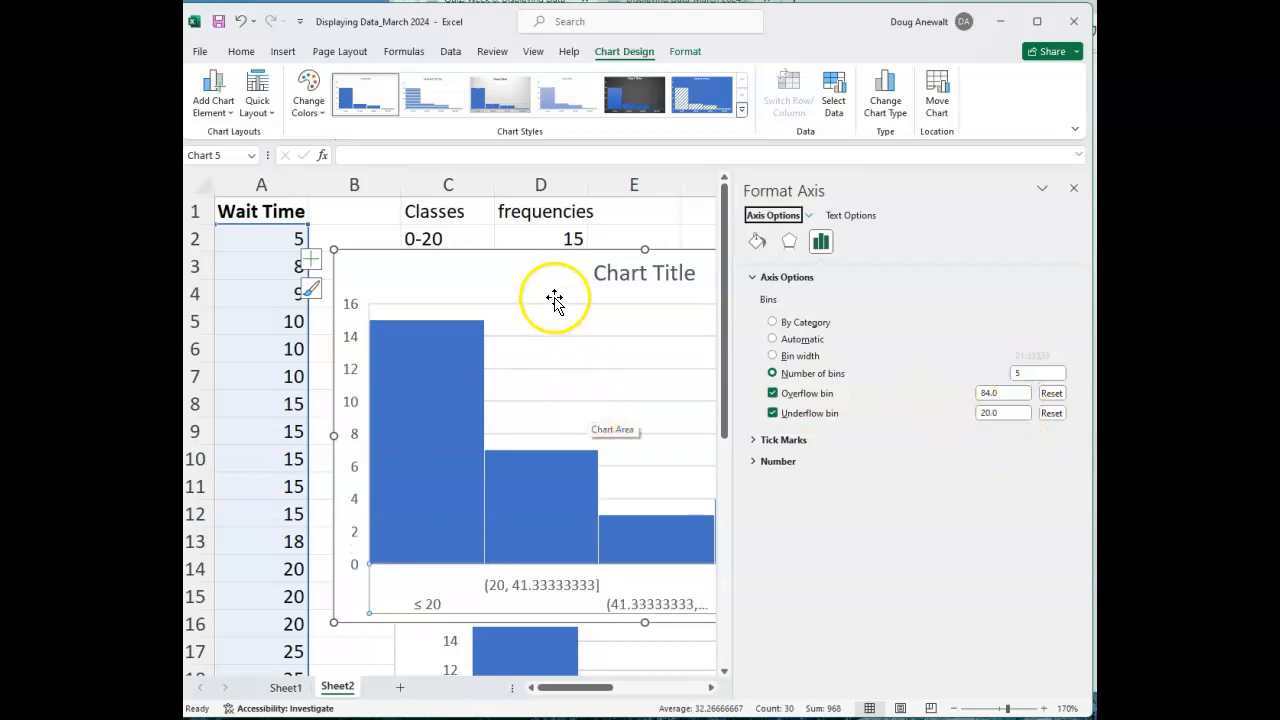
left_click(1074, 190)
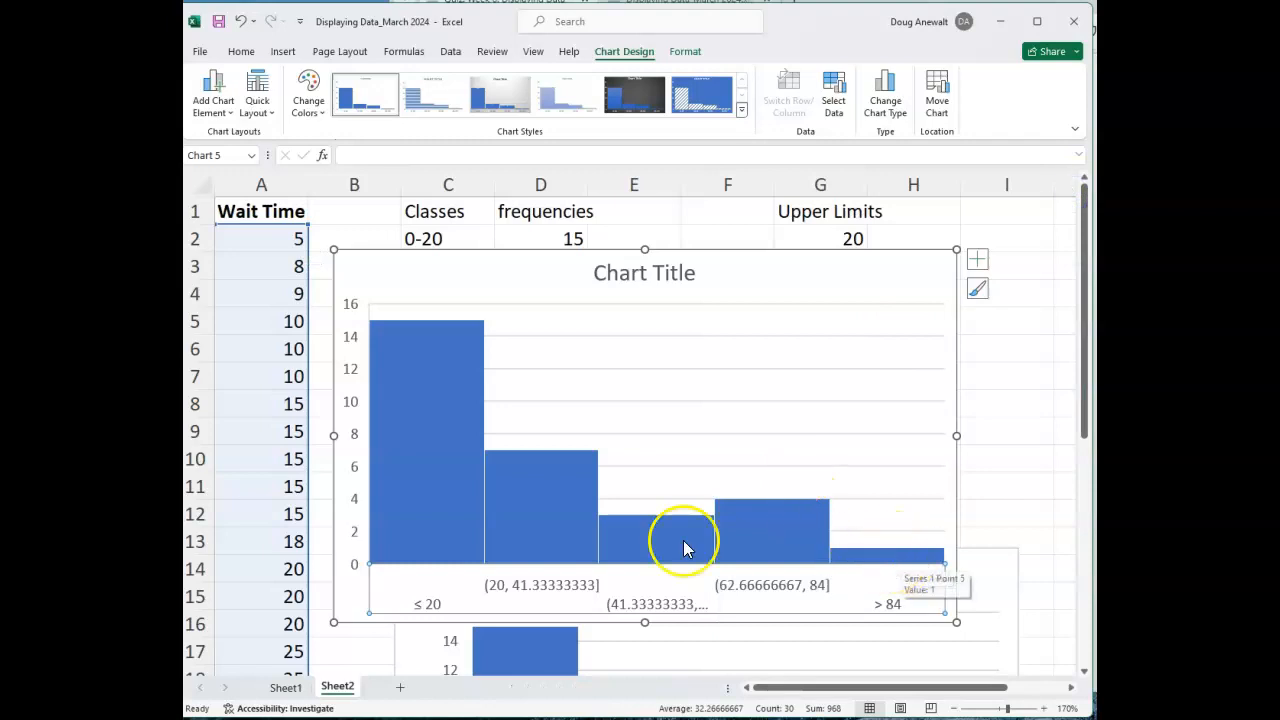
Compare the bars and class labels of the built-in histogram with those of the frequency-table column chart beneath it.
scroll(450, 440, "down", 1)
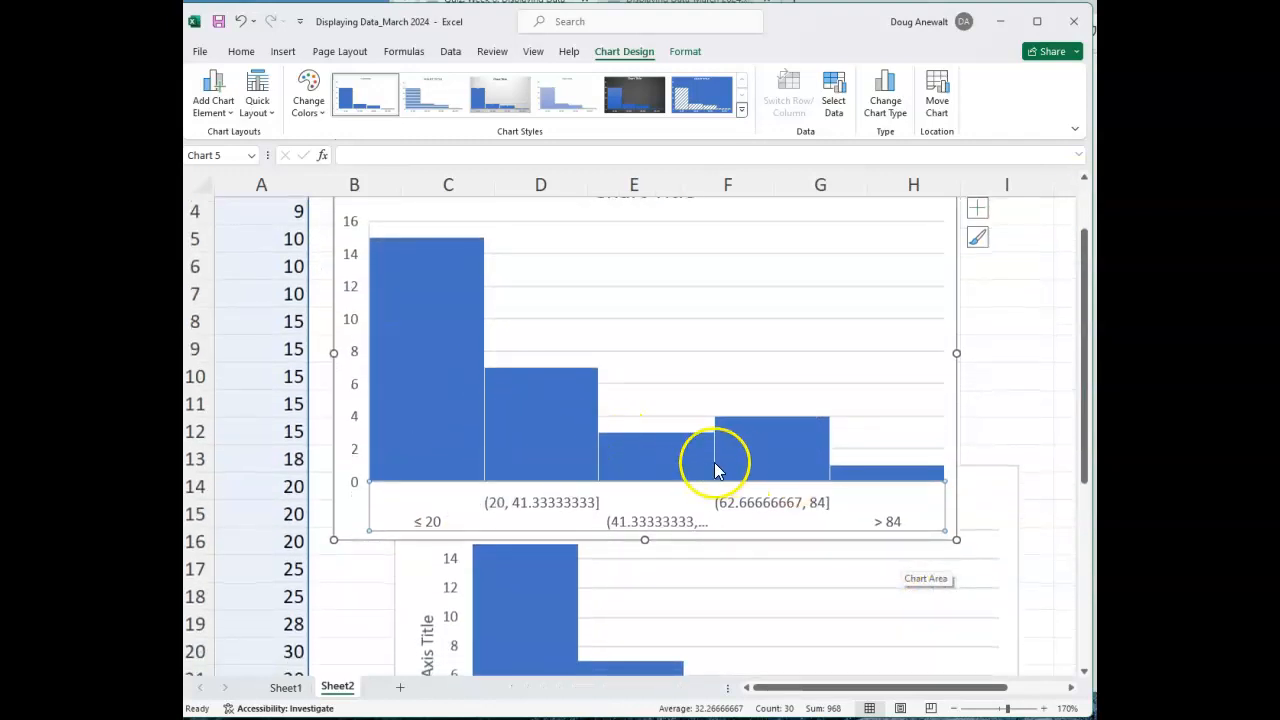
scroll(525, 434, "down", 2)
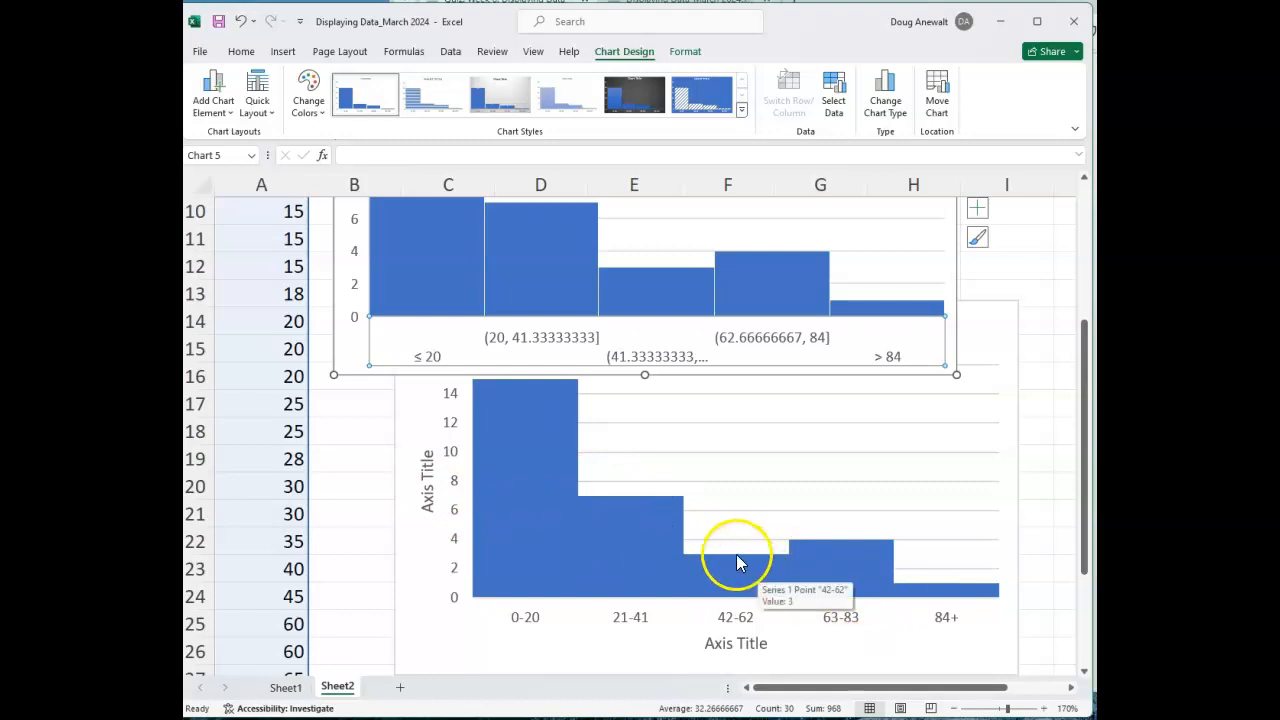
scroll(730, 552, "up", 2)
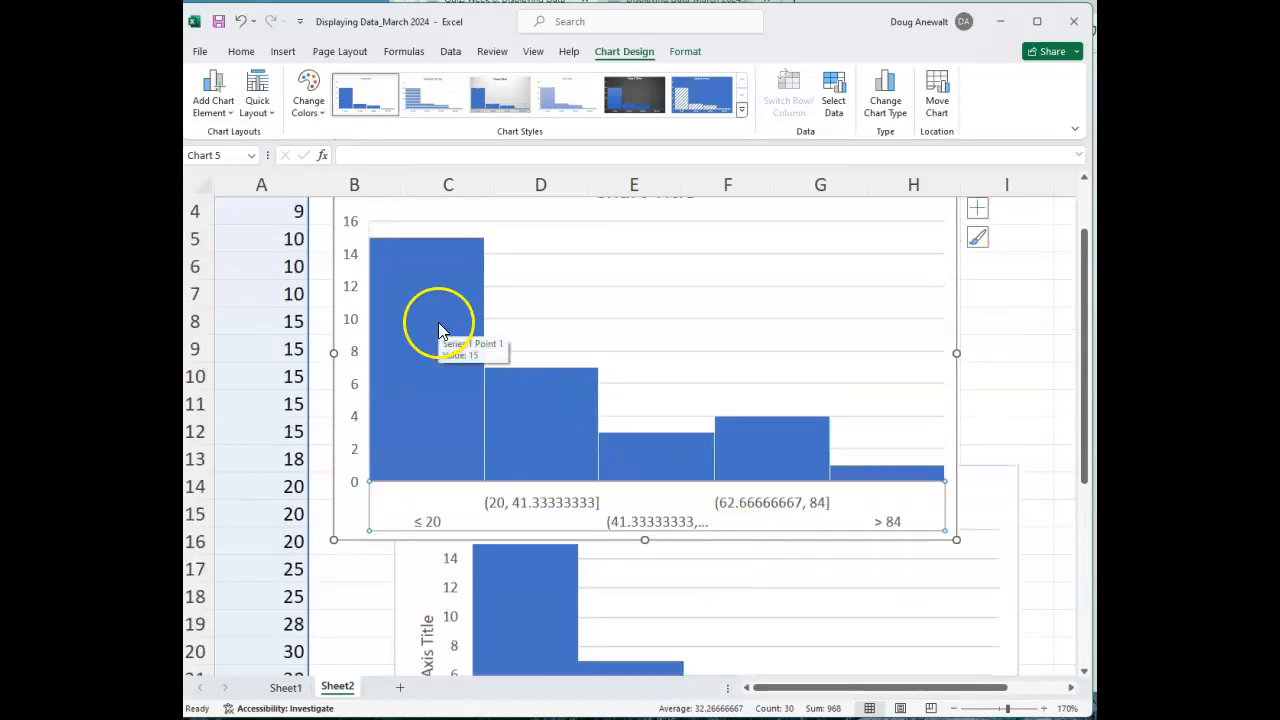
scroll(514, 451, "down", 2)
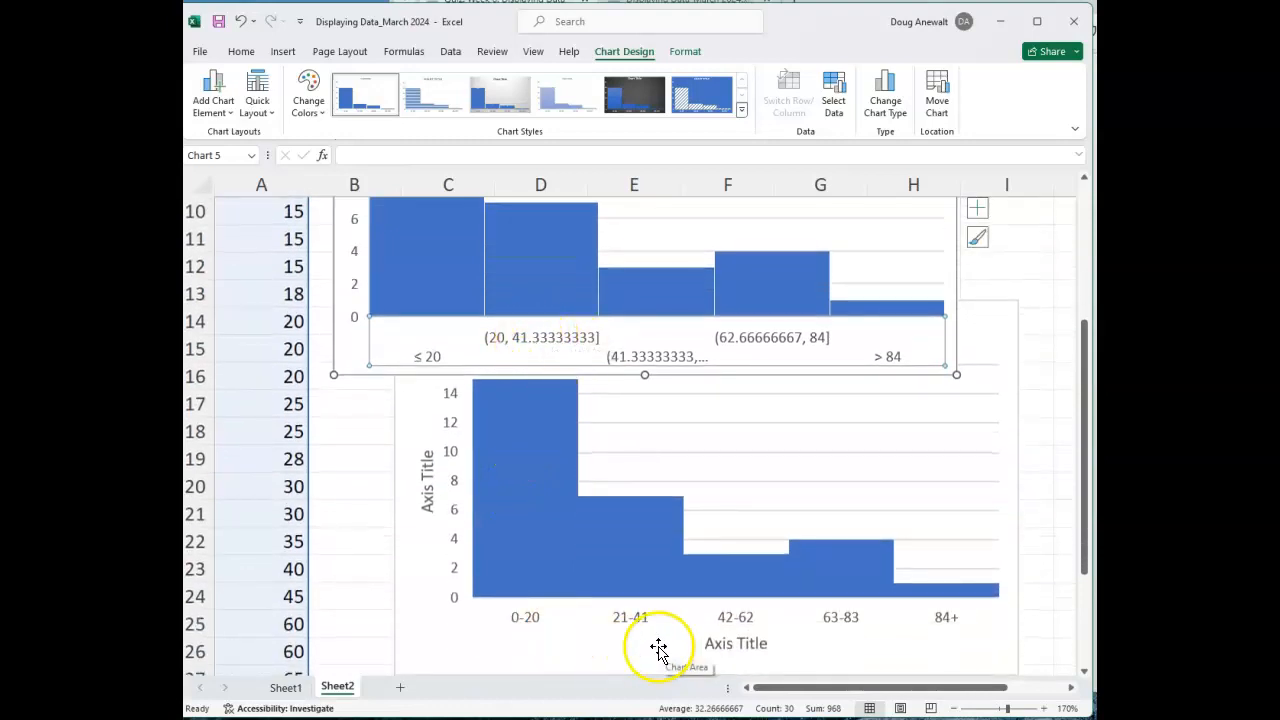
left_click(543, 338)
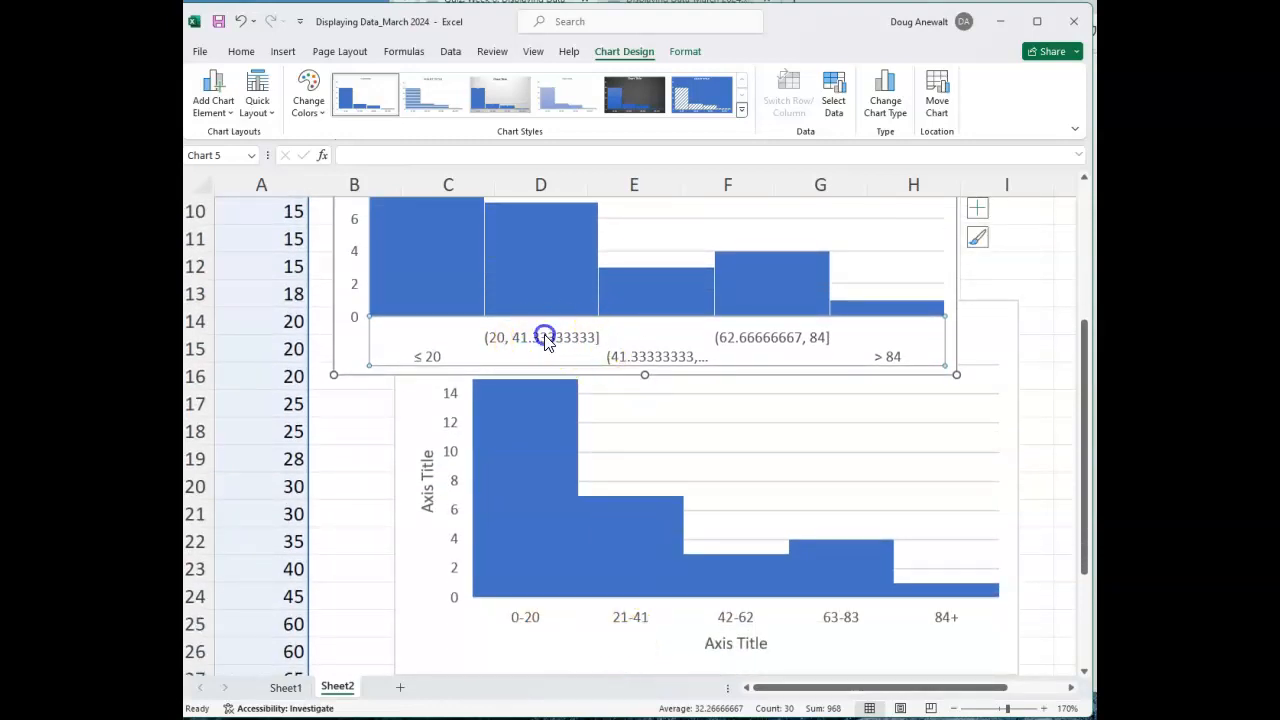
scroll(777, 357, "up", 3)
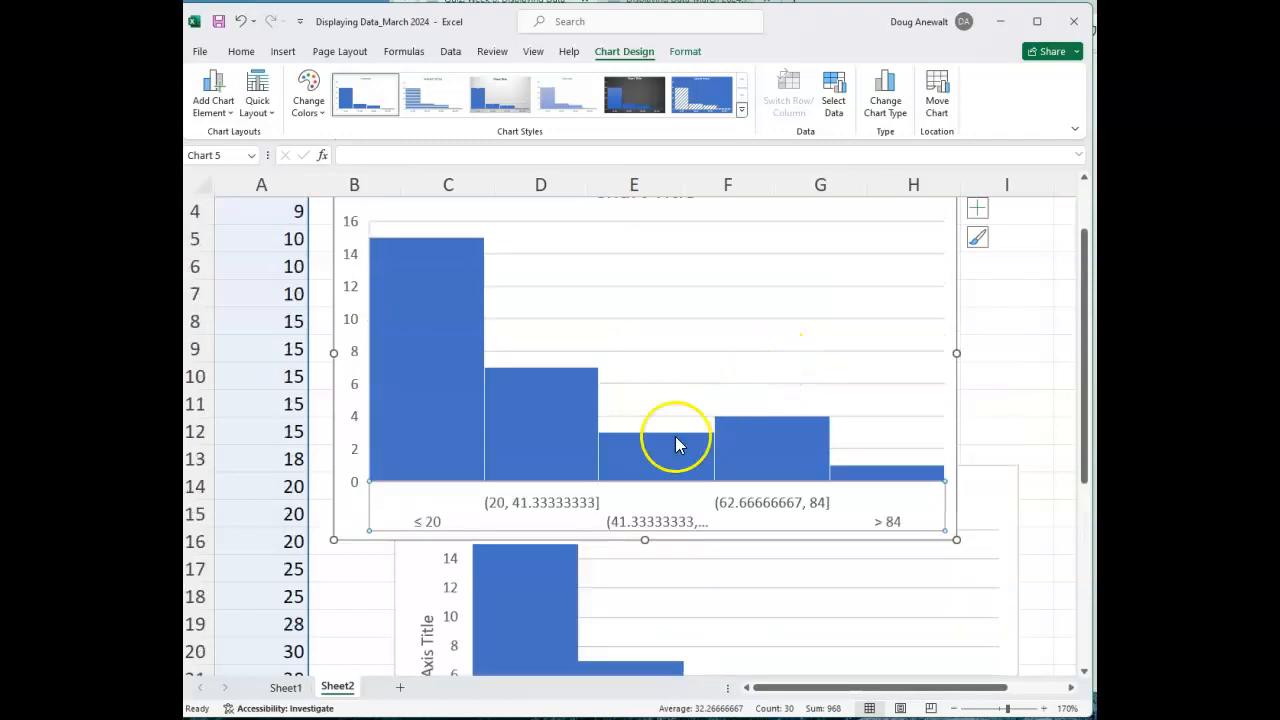
scroll(637, 473, "up", 1)
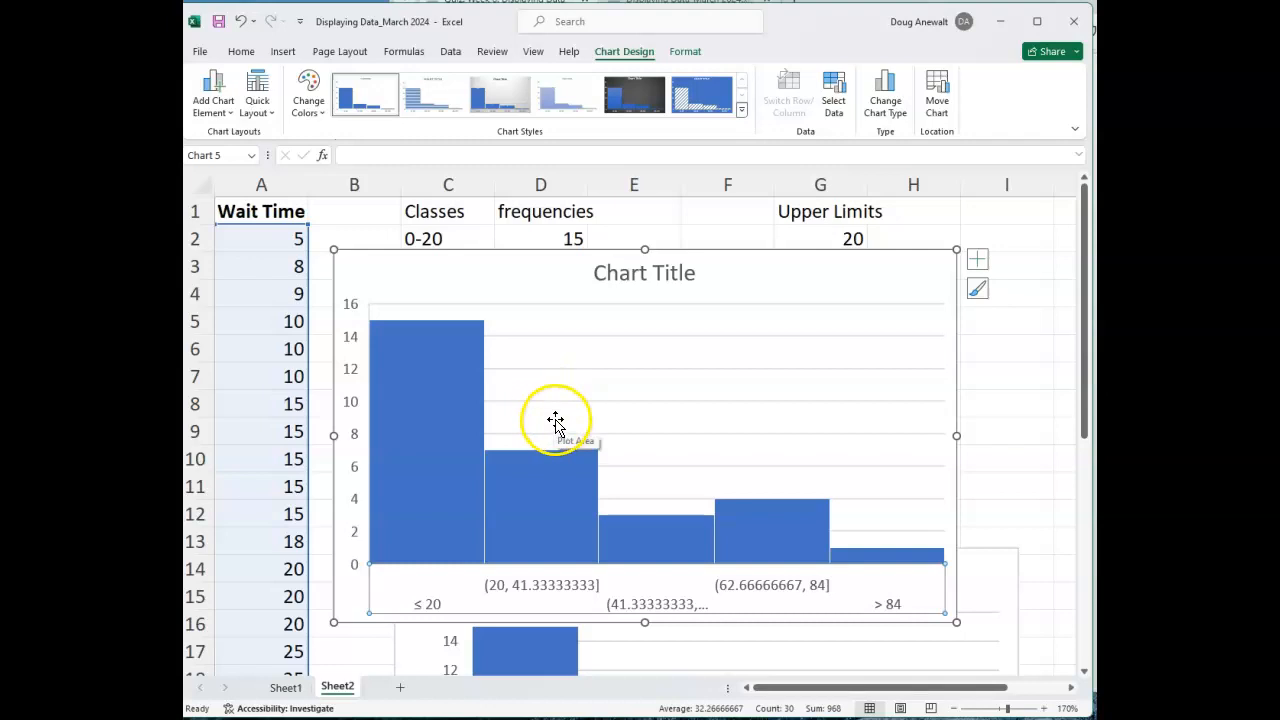
Move the frequency-table column chart just below the built-in histogram so the two charts no longer overlap.
scroll(556, 420, "down", 4)
left_click(428, 457)
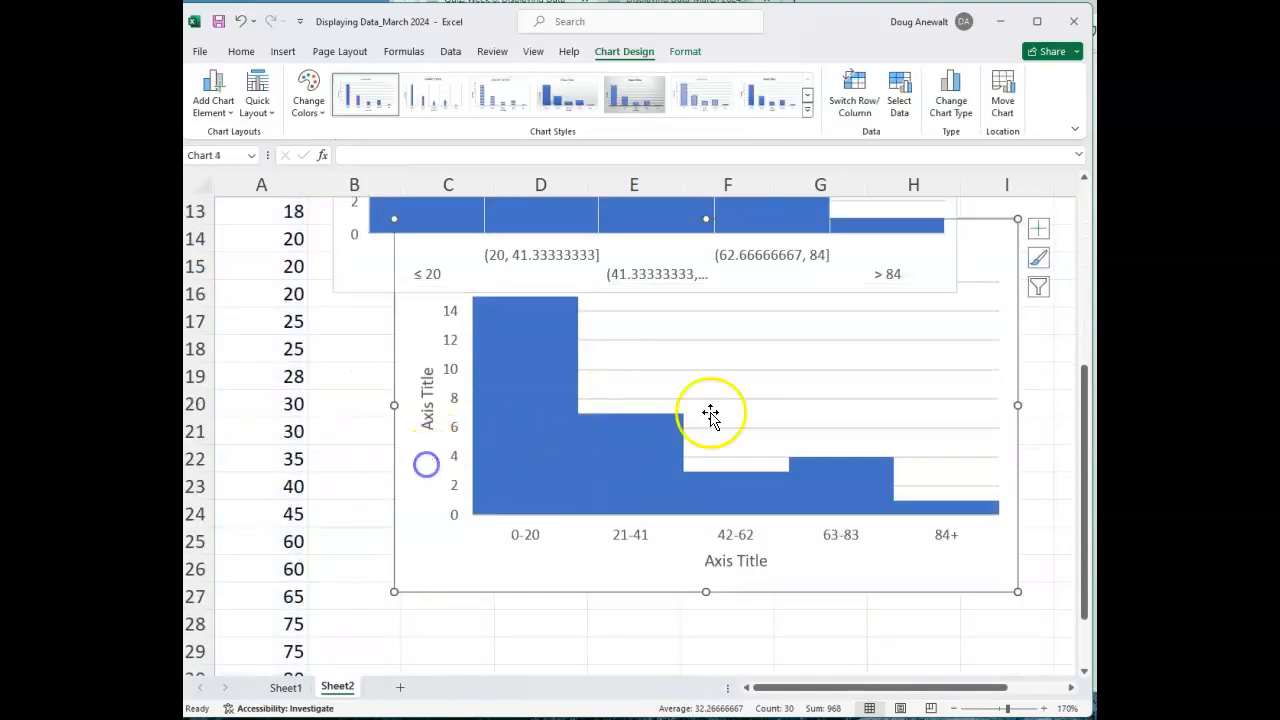
scroll(760, 412, "up", 2)
left_click_drag(969, 437, 896, 508)
Review the two separated charts' titles and select the bars of the built-in histogram.
scroll(689, 330, "up", 2)
left_click(669, 274)
scroll(671, 277, "down", 2)
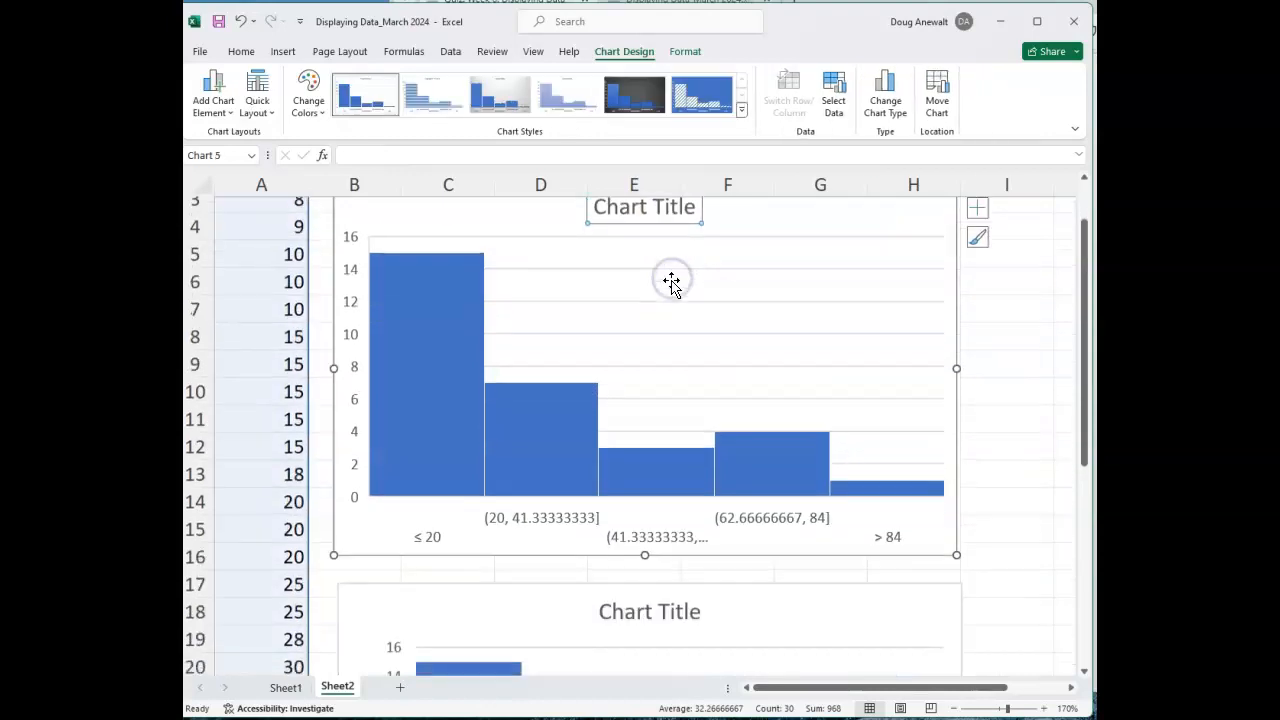
left_click(660, 516)
scroll(657, 520, "up", 1)
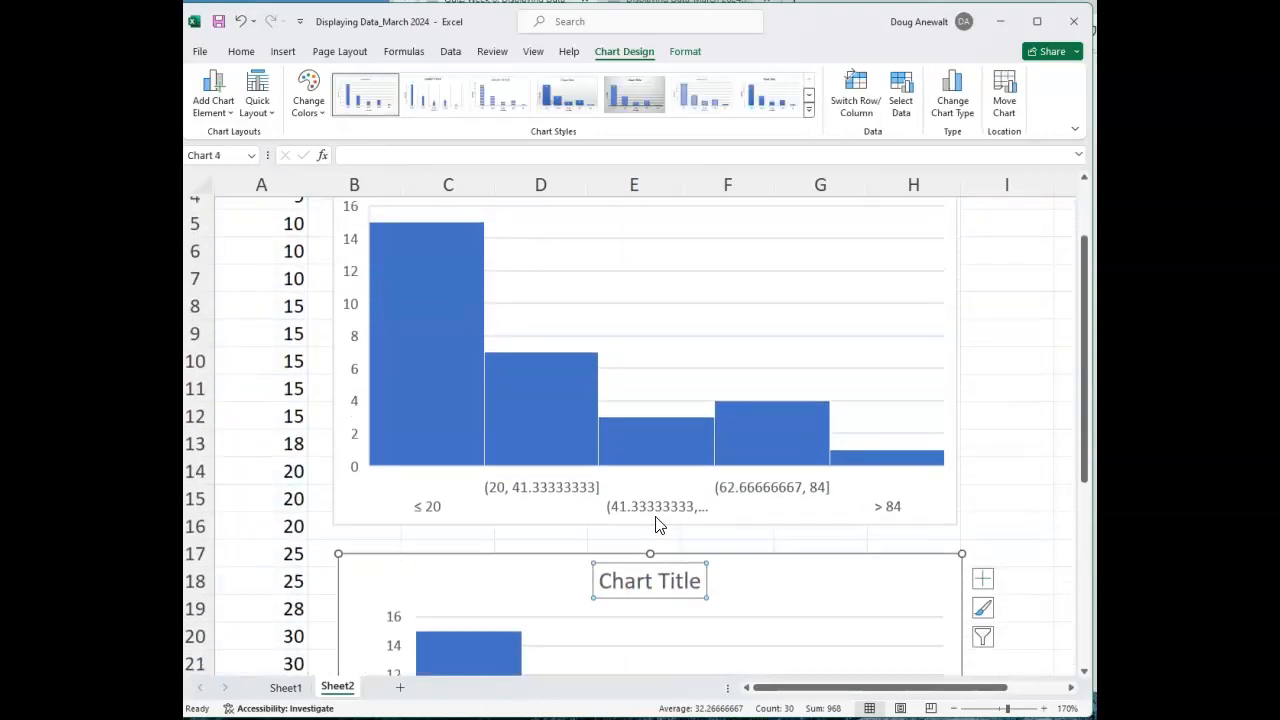
left_click(422, 264)
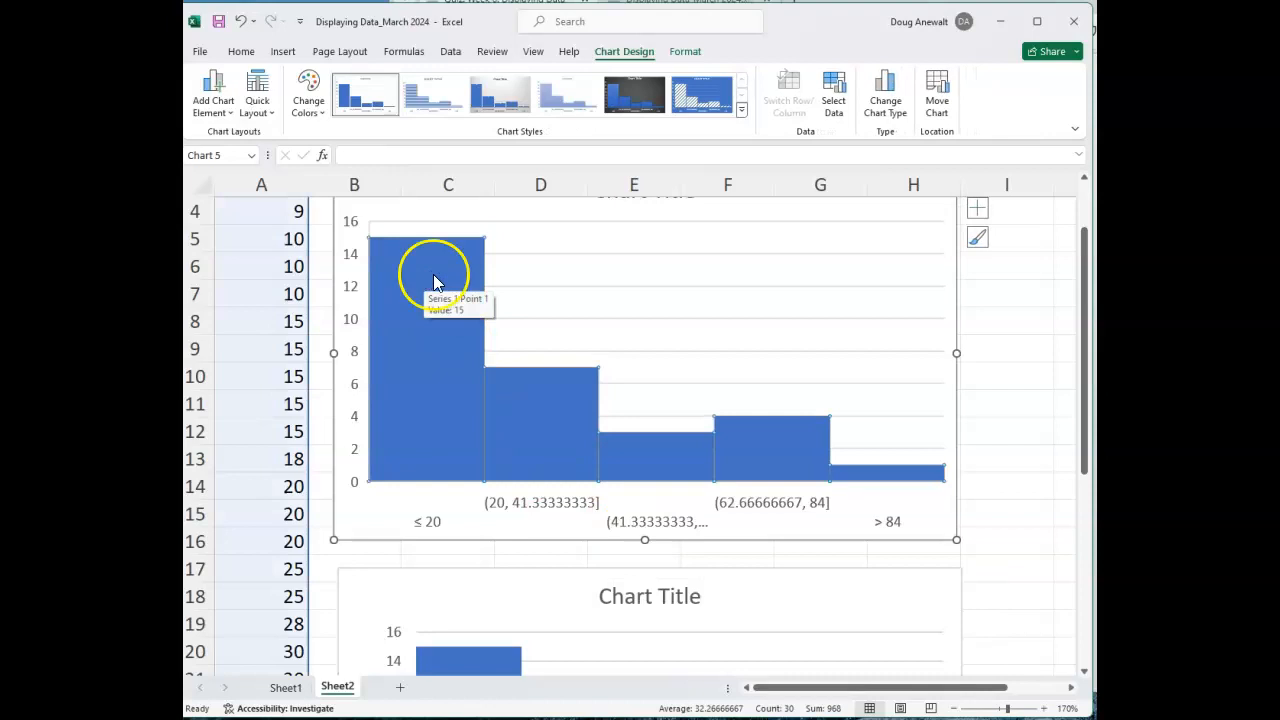
scroll(443, 400, "up", 1)
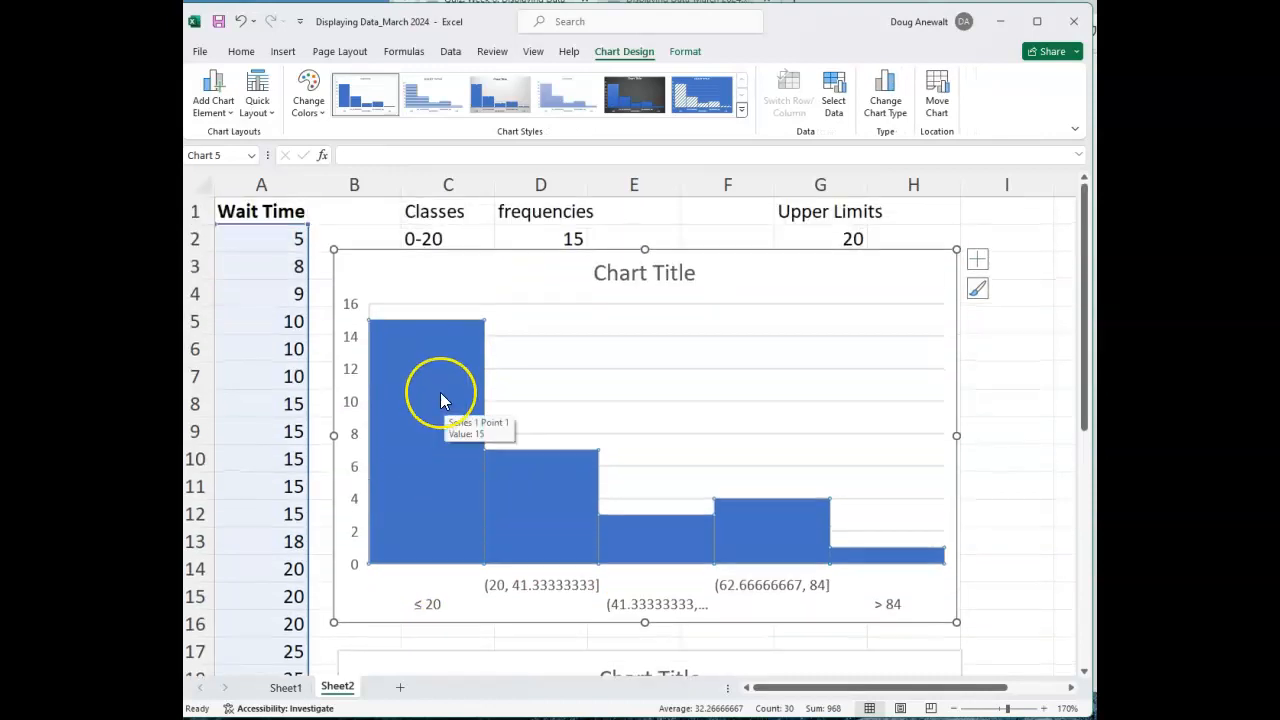